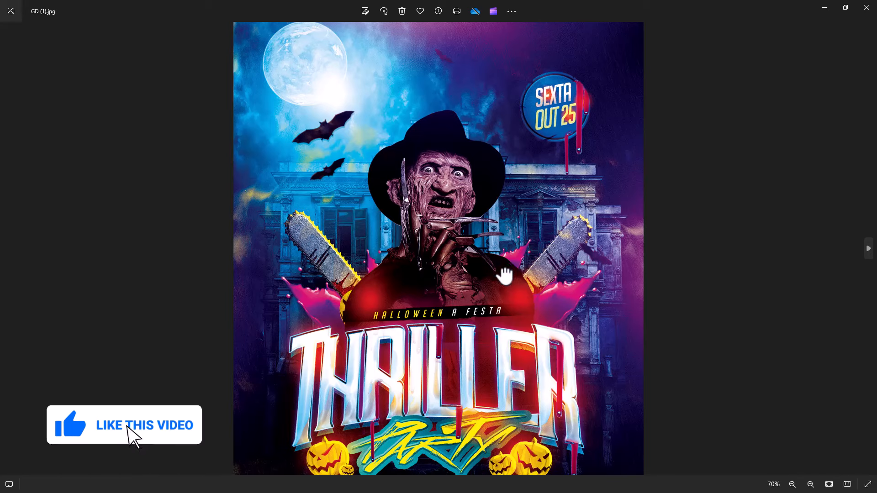
Step: Examine the Thriller Party flyer GD (1).jpg and the Sexy Red Dress Party flyer GD (2).jpg up close
left_click_drag(505, 277, 501, 176)
left_click_drag(492, 216, 475, 328)
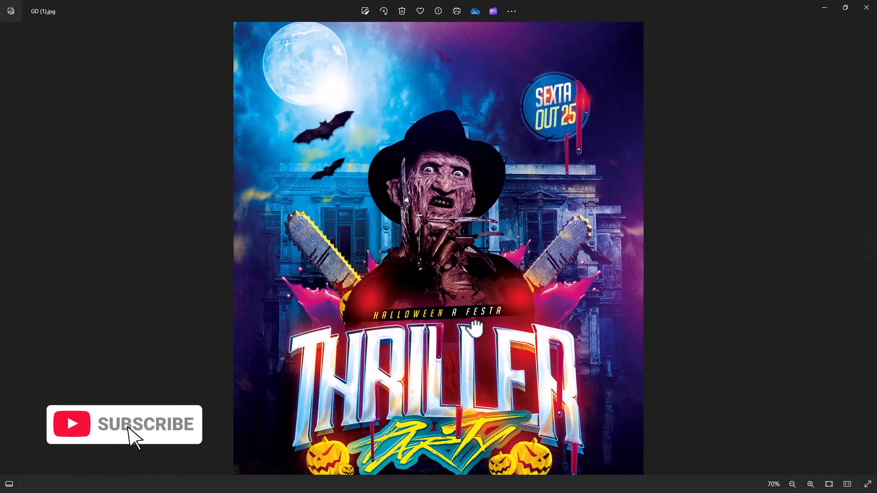
scroll(475, 328, "down", 2)
left_click(868, 250)
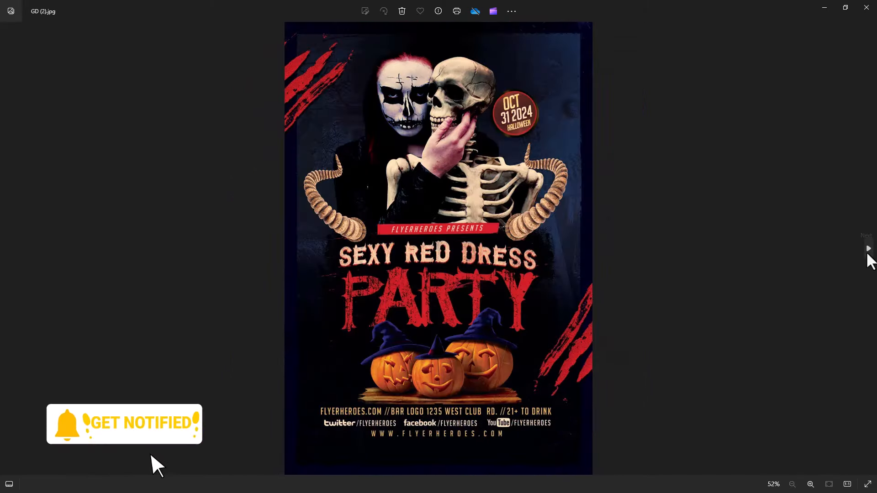
scroll(513, 294, "up", 3)
left_click_drag(513, 292, 492, 147)
scroll(519, 283, "down", 3)
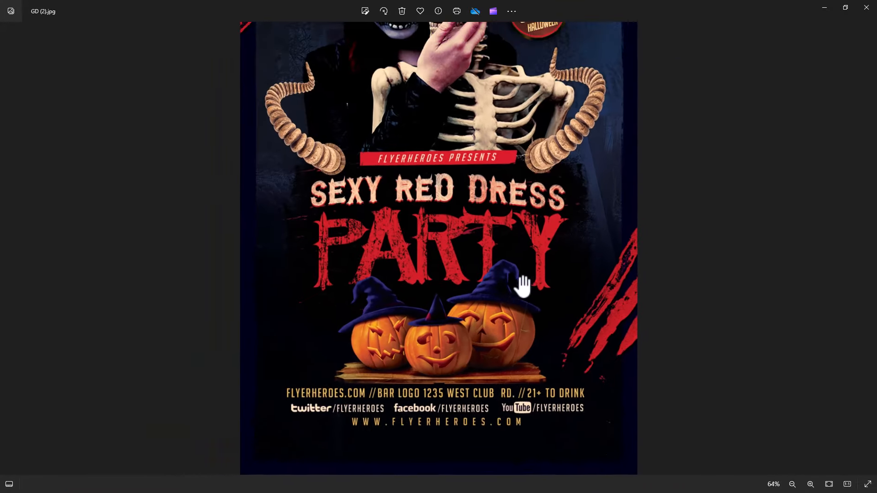
Step: Browse to flyers GD (3).jpg and GD (4).jpg and inspect the artwork, title lettering and event details of each
left_click(868, 248)
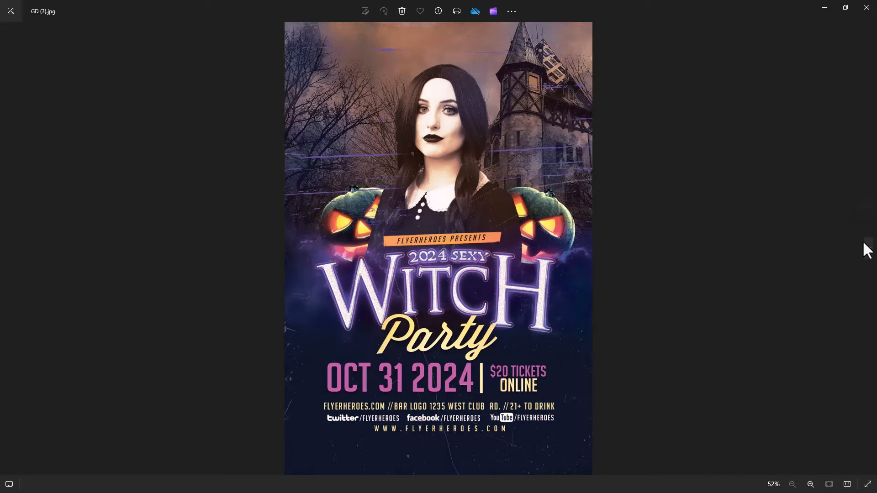
scroll(481, 192, "up", 3)
mouse_move(481, 192)
left_mouse_down()
mouse_move(484, 358)
mouse_move(490, 197)
left_mouse_up()
scroll(485, 259, "down", 3)
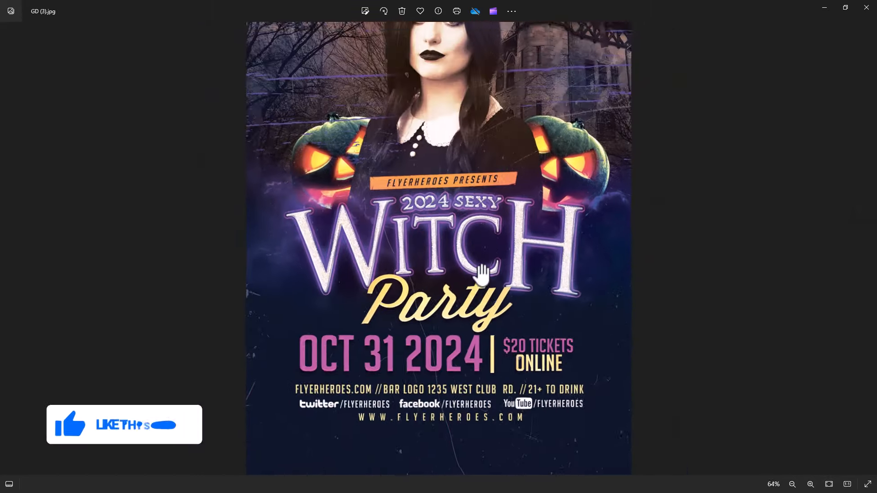
left_click(869, 250)
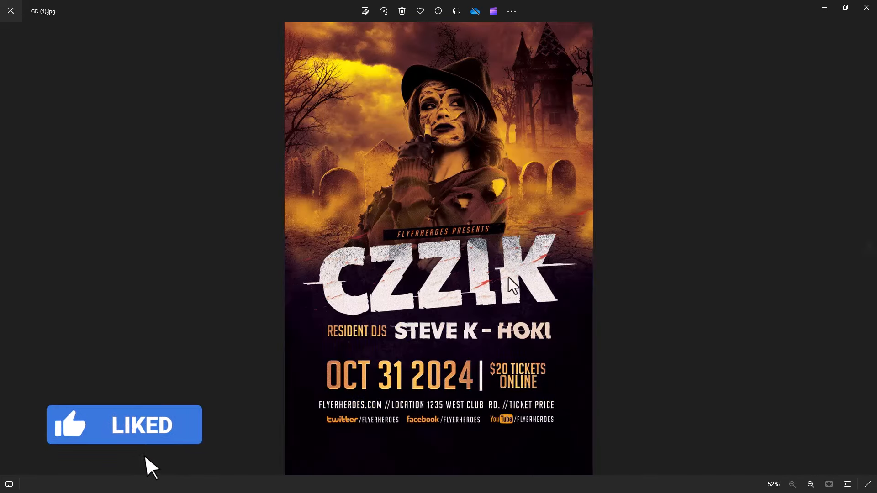
scroll(513, 286, "up", 3)
left_click_drag(517, 209, 501, 186)
scroll(507, 292, "down", 2)
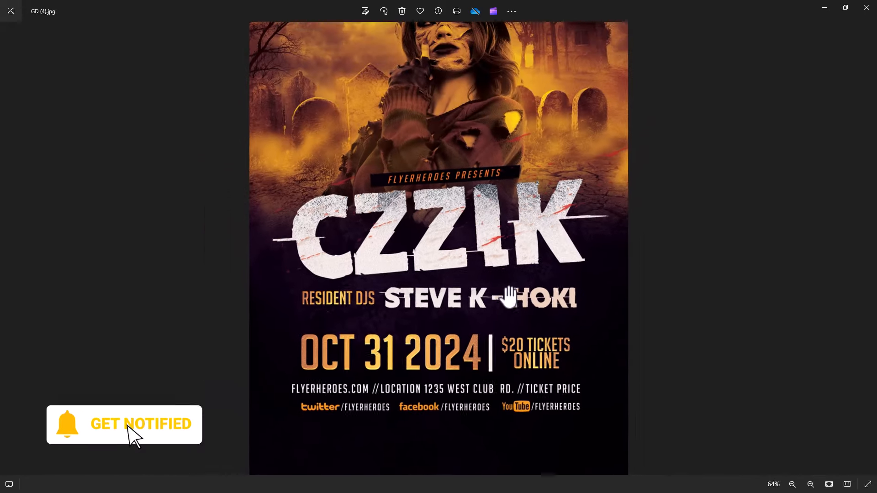
scroll(508, 296, "down", 1)
Step: View the zombie DJ flyer GD (5).jpg and the mummy Haunted House flyer GD (6).jpg enlarged, down to their footer text
left_click(868, 249)
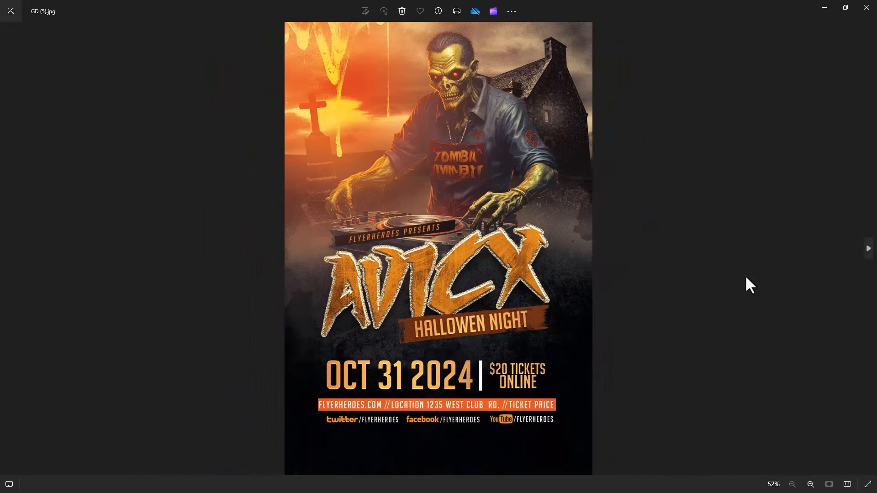
scroll(524, 297, "up", 2)
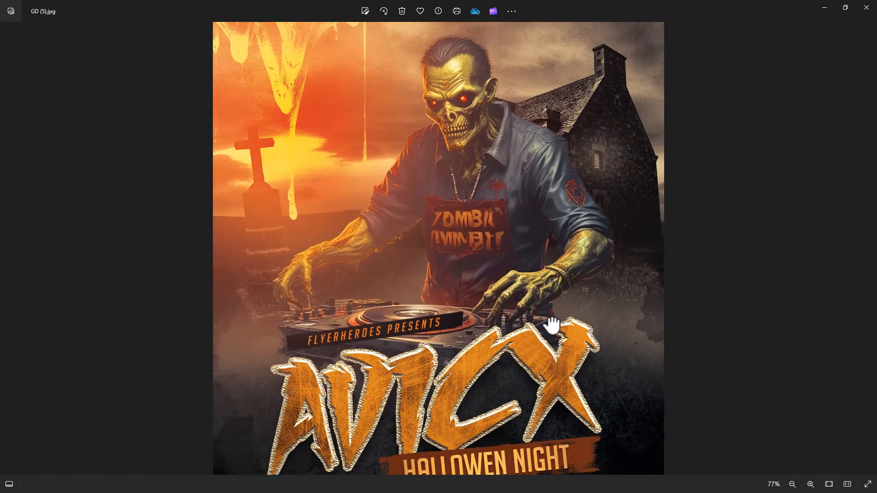
left_click_drag(551, 325, 511, 147)
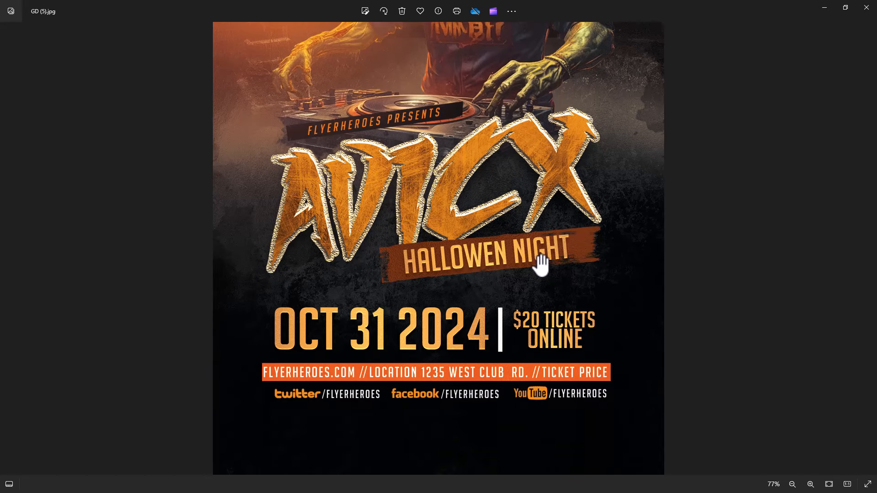
scroll(544, 270, "down", 2)
left_click(868, 248)
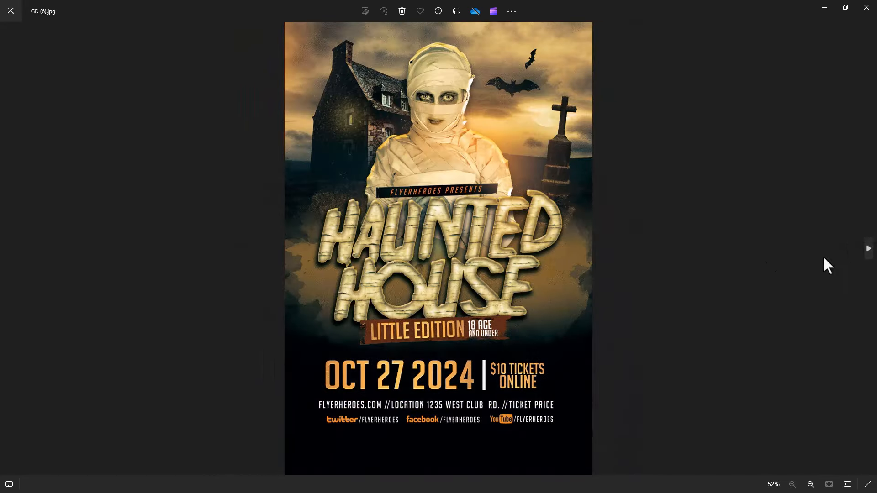
scroll(544, 280, "up", 2)
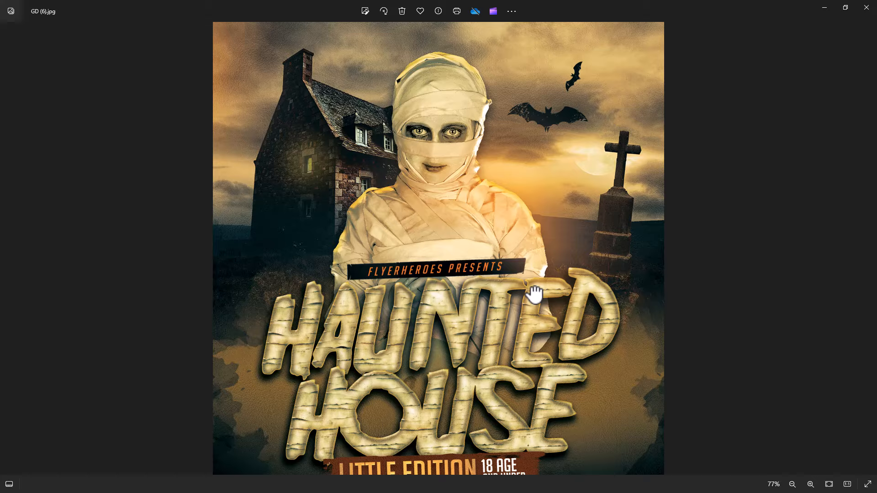
left_click_drag(534, 295, 529, 221)
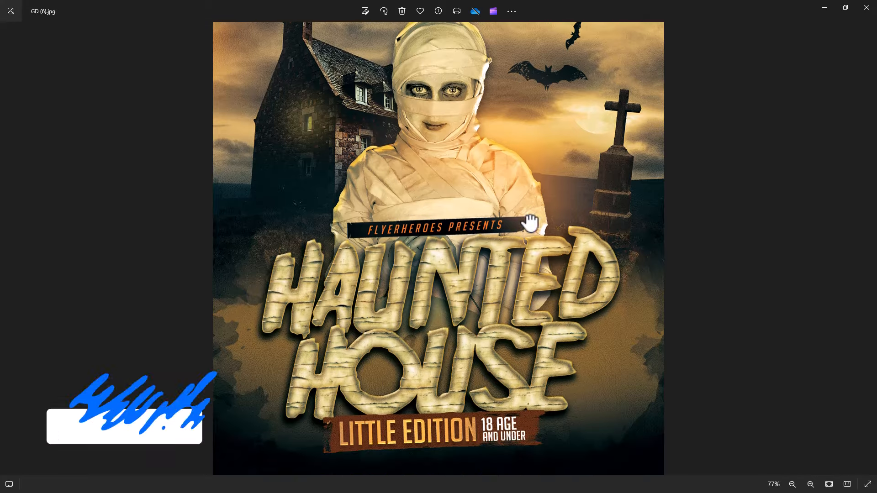
left_click_drag(528, 280, 506, 108)
scroll(487, 267, "down", 2)
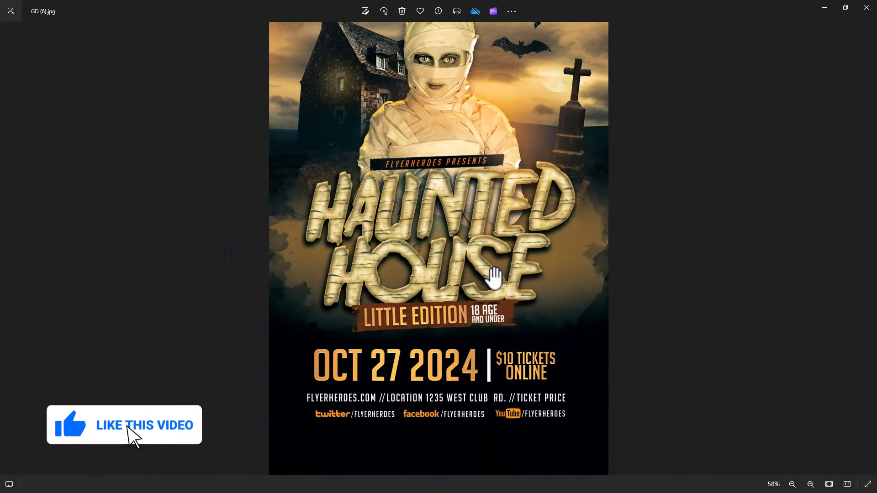
Step: Look through the Little Haunted House flyer GD (7).jpg and the Witch Night flyer GD (8).jpg in close-up
left_click(867, 258)
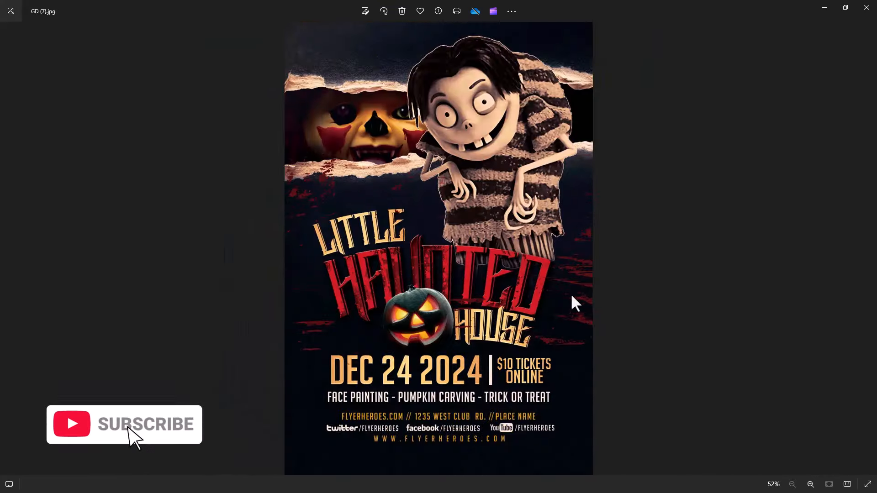
scroll(571, 283, "up", 2)
left_click_drag(530, 325, 525, 219)
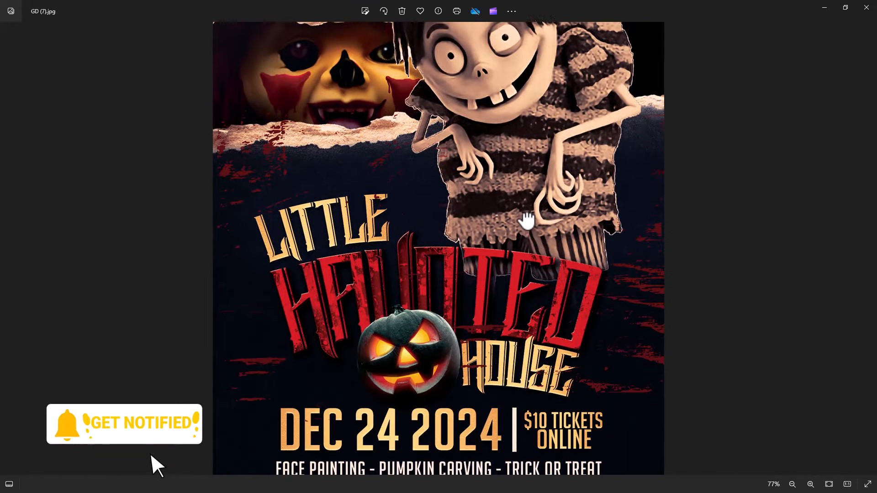
left_click_drag(505, 337, 486, 274)
scroll(498, 315, "down", 2)
scroll(497, 316, "down", 1)
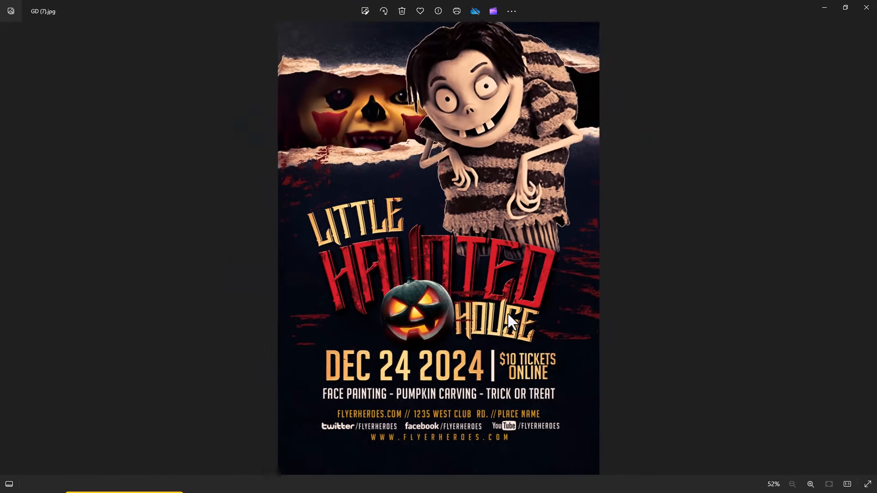
left_click(870, 250)
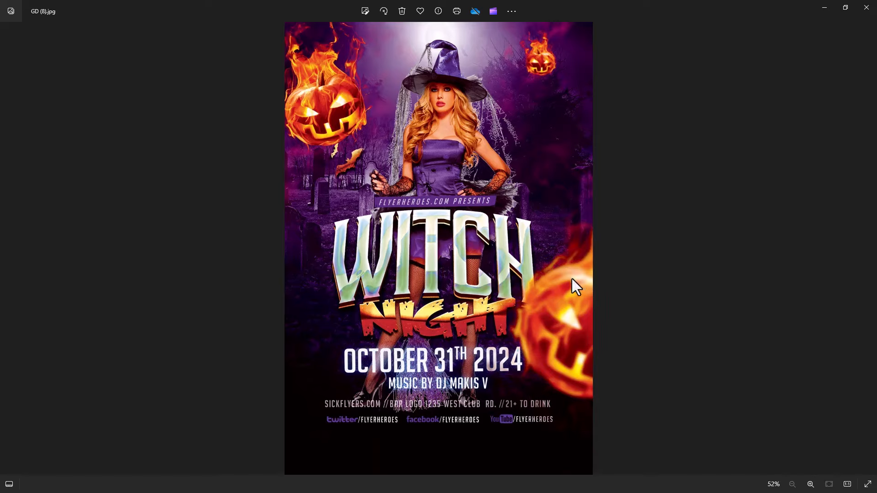
scroll(572, 279, "up", 3)
left_click_drag(539, 280, 539, 194)
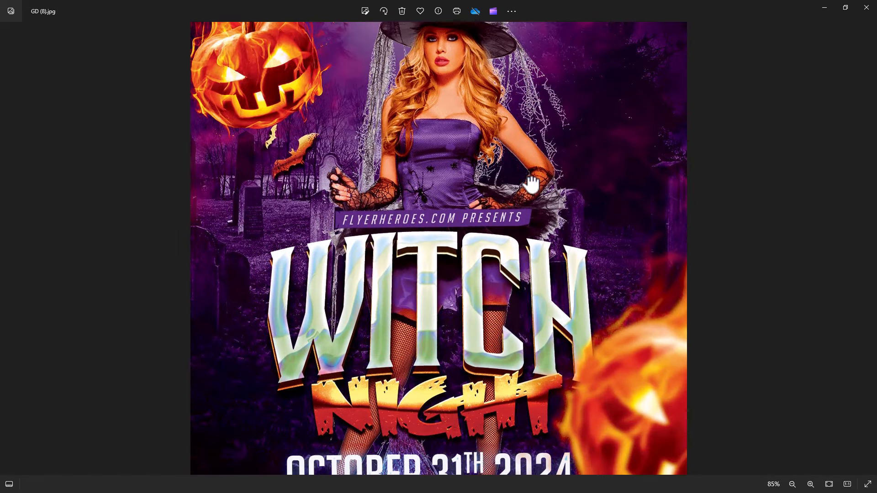
left_click_drag(540, 307, 510, 91)
scroll(525, 261, "down", 3)
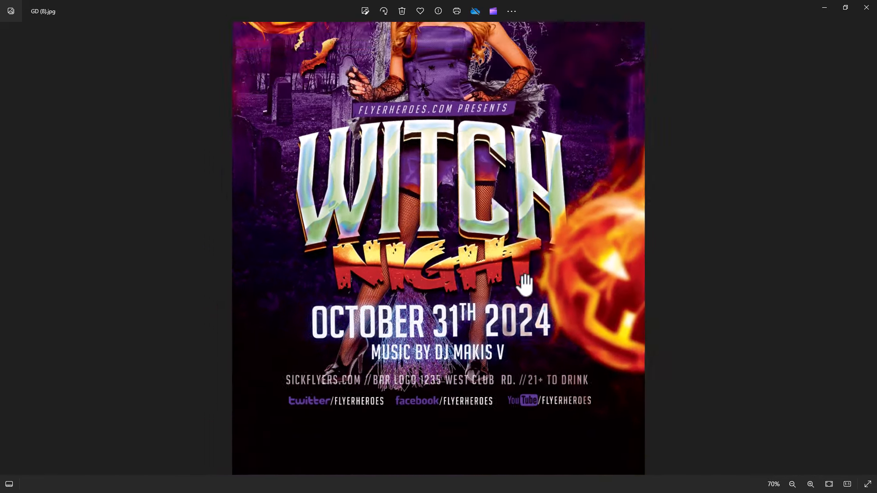
Step: Inspect the Day of the Dead flyer GD (9).jpg and the burning pumpkin flyer GD (10).jpg enlarged, including their lower details
left_click(868, 248)
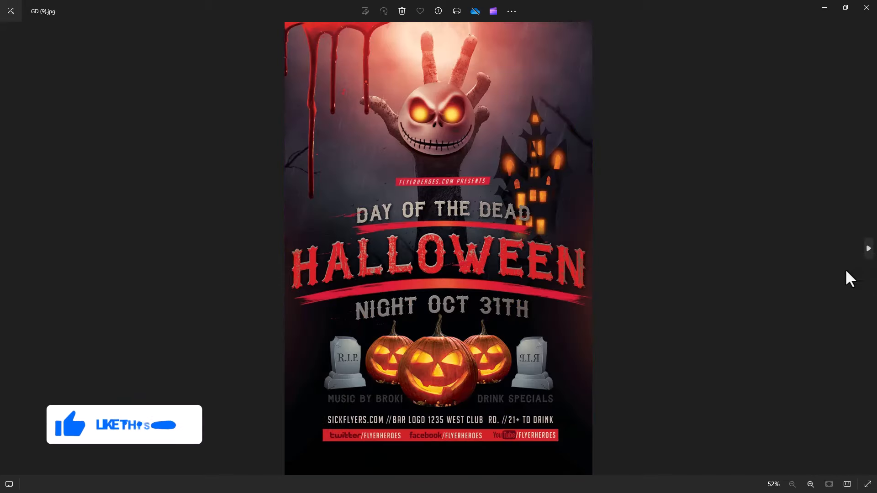
scroll(528, 283, "up", 3)
left_click_drag(528, 88, 493, 83)
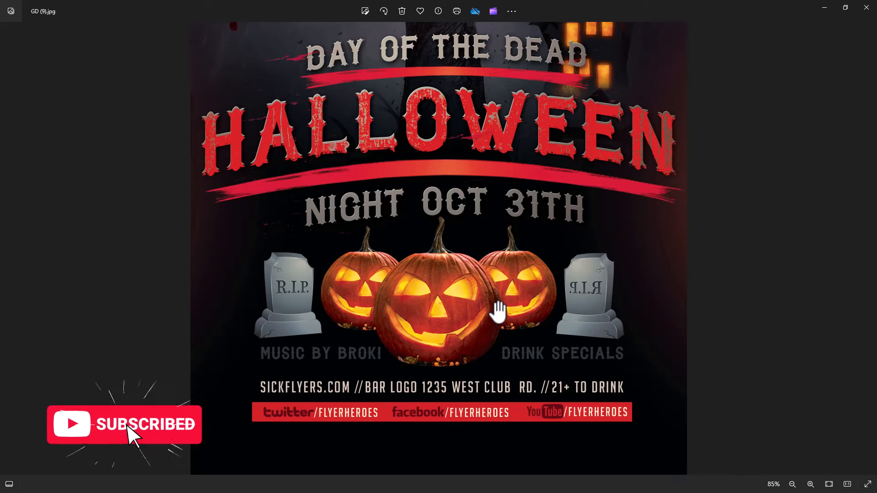
scroll(500, 315, "down", 3)
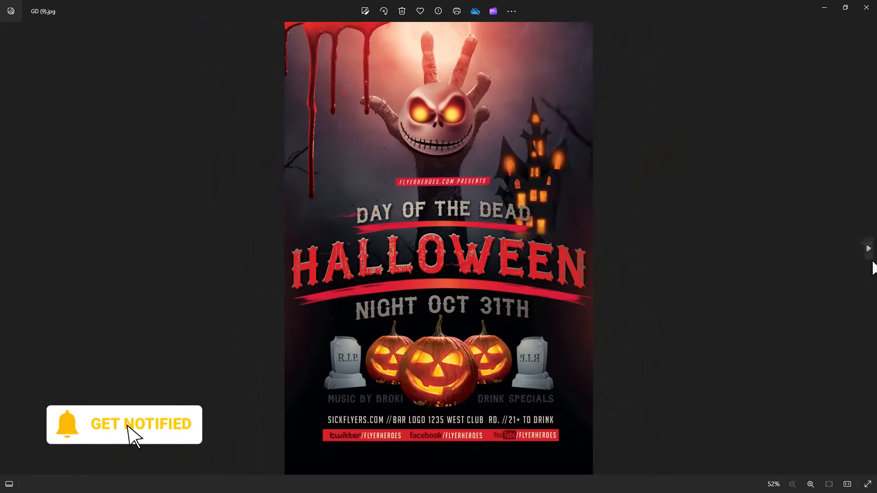
left_click(870, 255)
scroll(487, 313, "up", 3)
left_click_drag(505, 172, 465, 179)
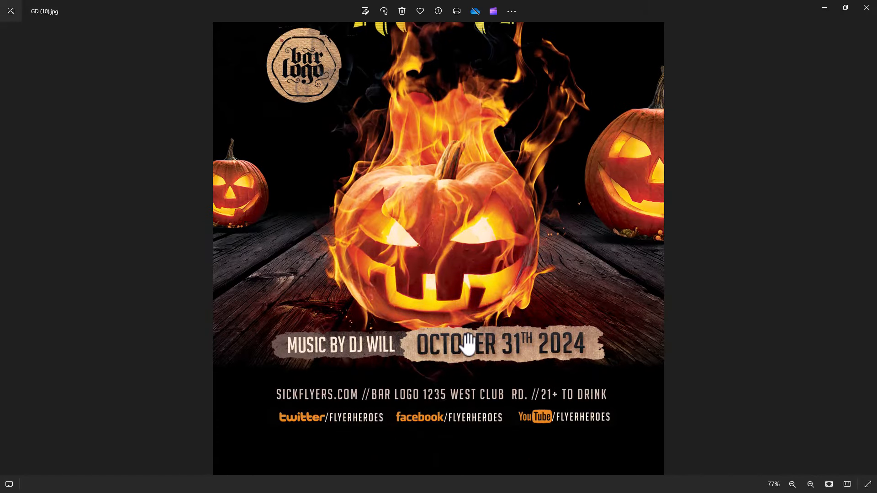
scroll(468, 345, "down", 3)
Step: Examine the Halloween Party flyer GD (11).jpg and the Halloween Picture Party flyer GD (12).jpg up close
left_click(870, 256)
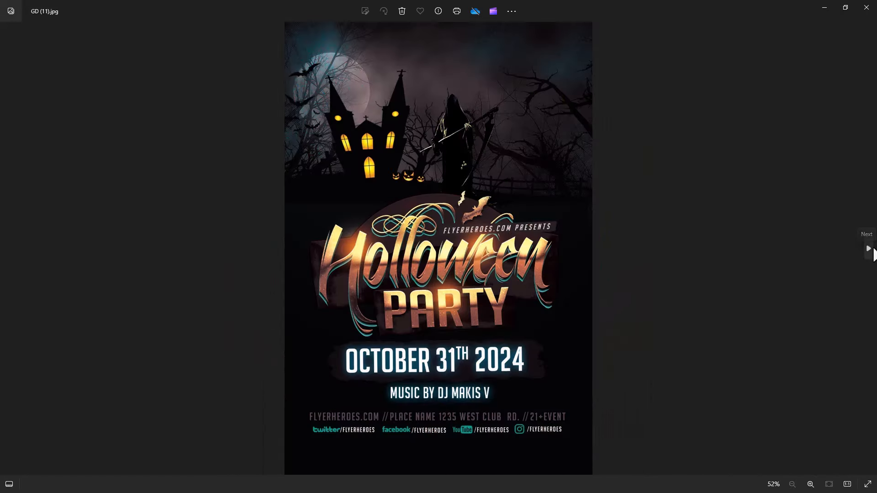
scroll(554, 345, "up", 3)
left_click_drag(538, 146, 509, 147)
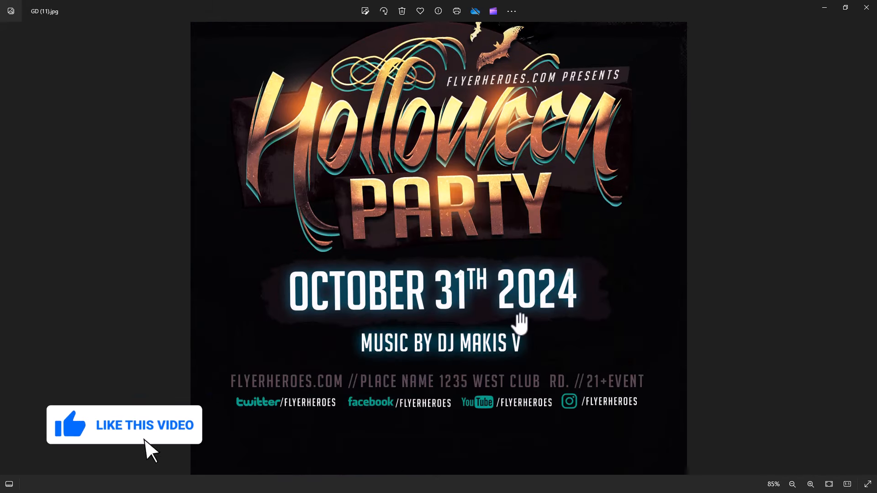
scroll(521, 324, "down", 3)
left_click(869, 248)
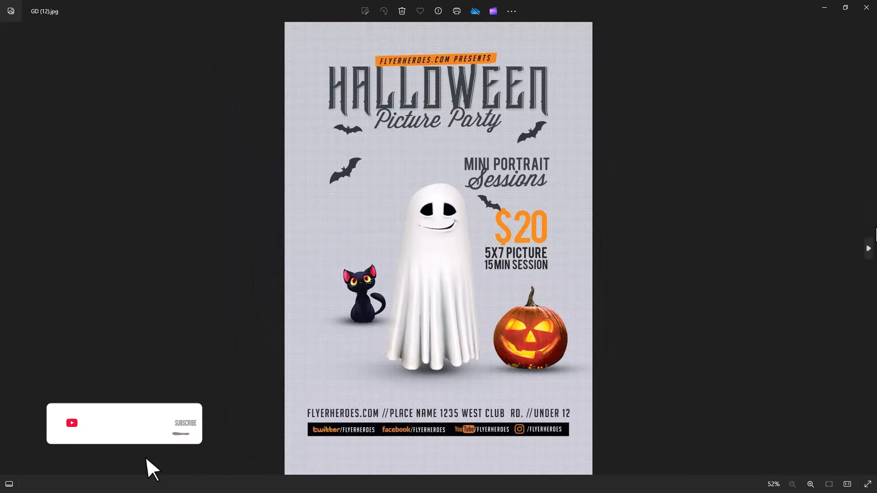
scroll(464, 317, "up", 4)
left_click_drag(511, 146, 502, 305)
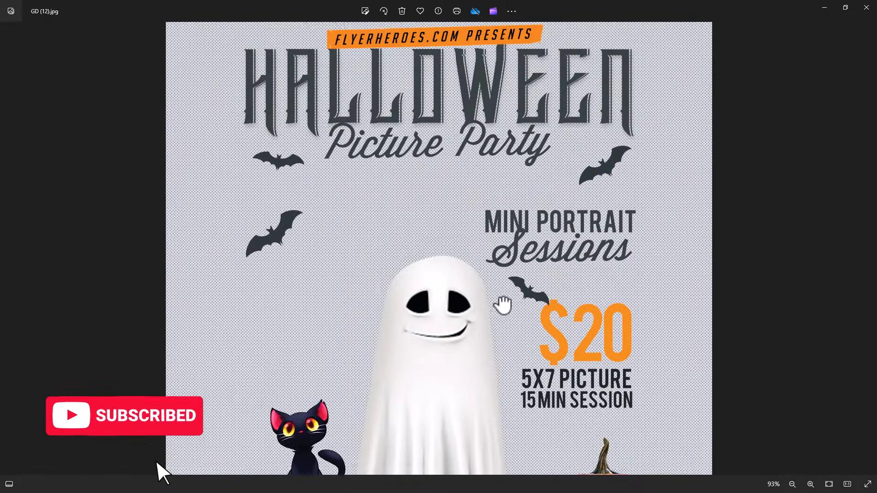
scroll(502, 305, "down", 6)
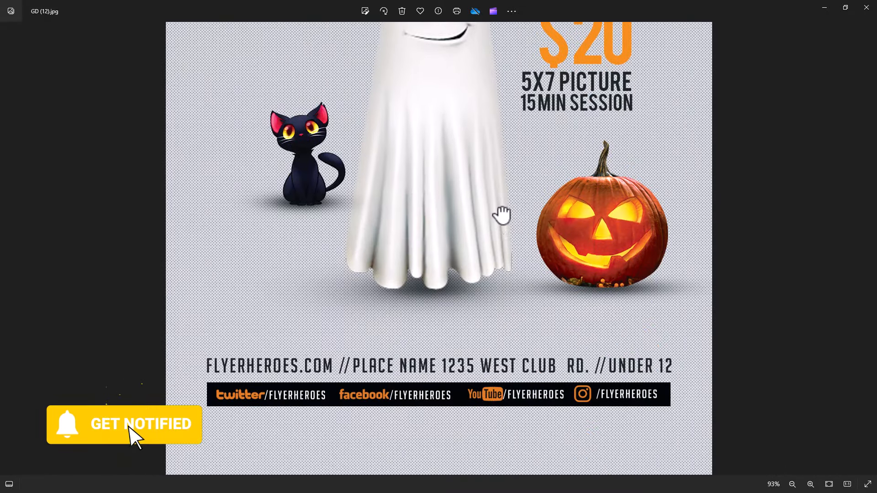
scroll(502, 336, "down", 4)
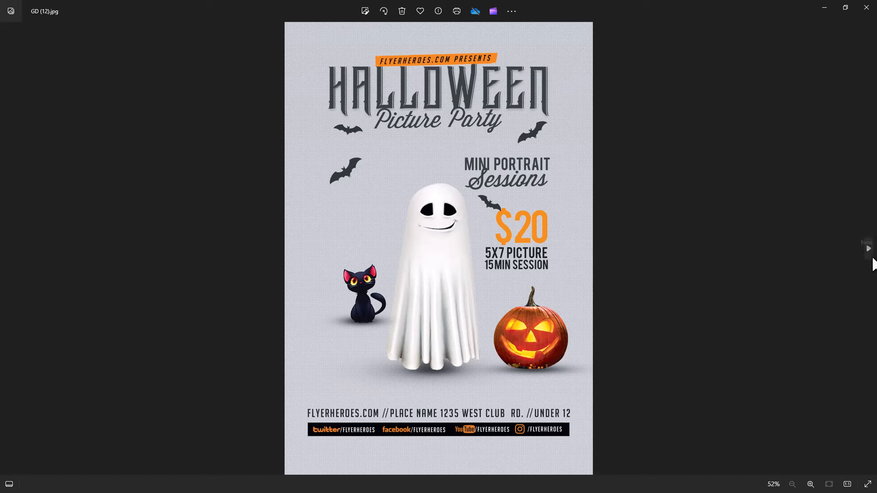
Step: View the Halloween Theme Party flyer GD (13).jpg and the zombie DJ Night Party flyer GD (14).jpg enlarged, including their event details
left_click(869, 250)
scroll(524, 303, "up", 3)
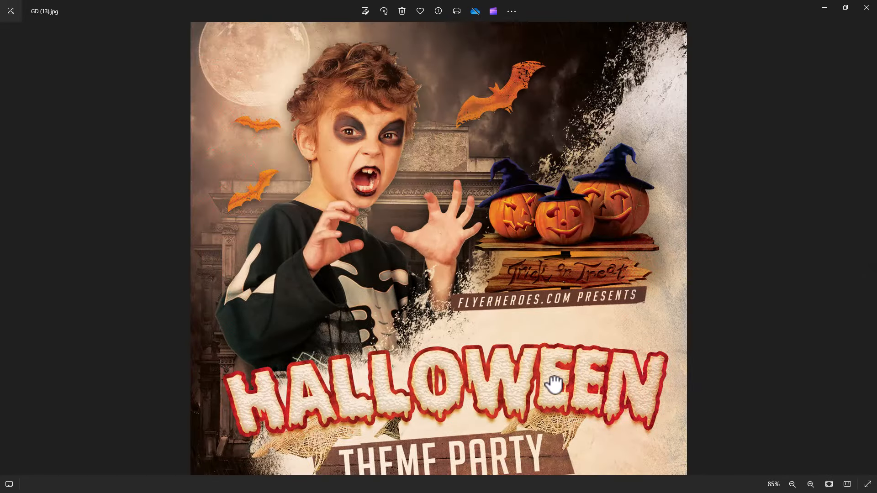
scroll(554, 385, "down", 6)
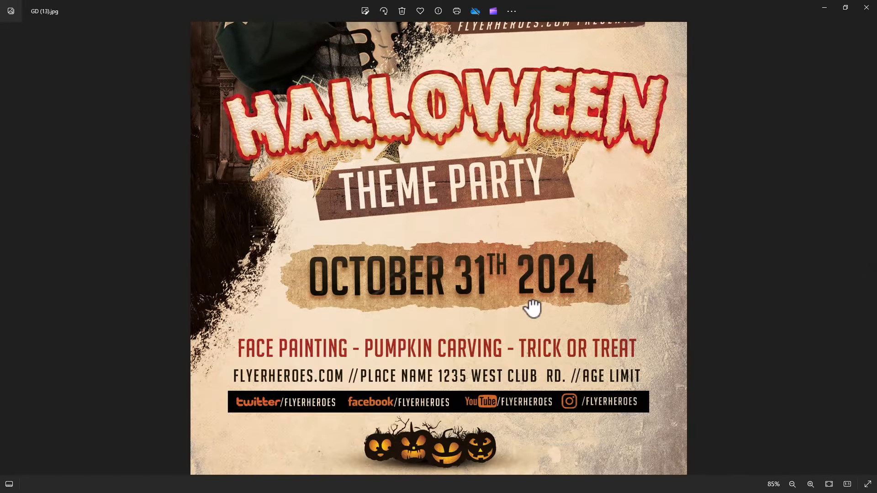
scroll(516, 343, "down", 3)
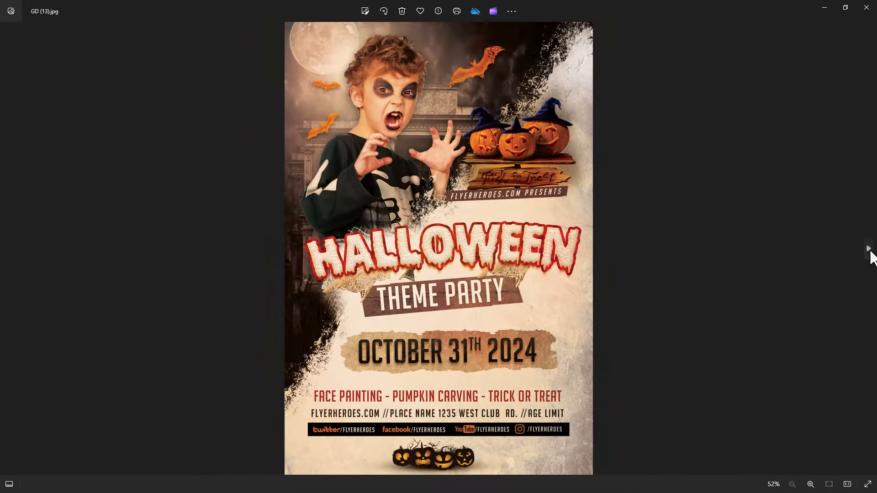
left_click(870, 250)
scroll(558, 319, "up", 4)
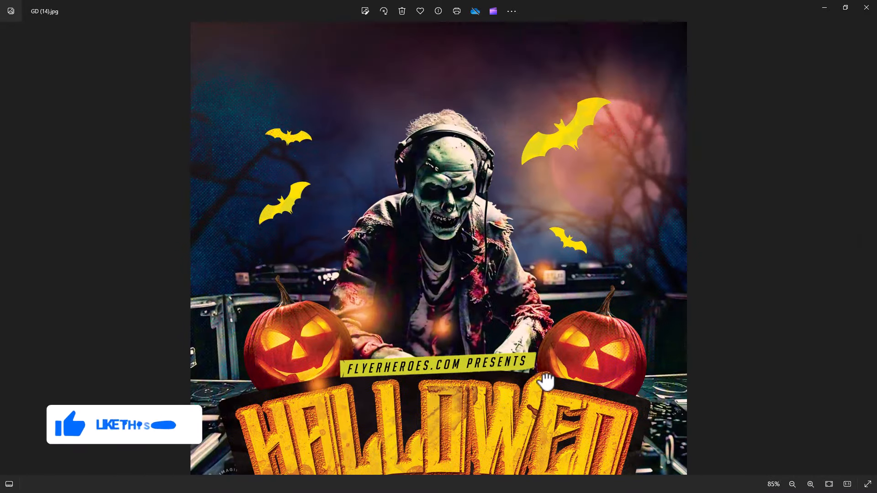
left_click_drag(546, 384, 534, 261)
left_click_drag(538, 361, 537, 226)
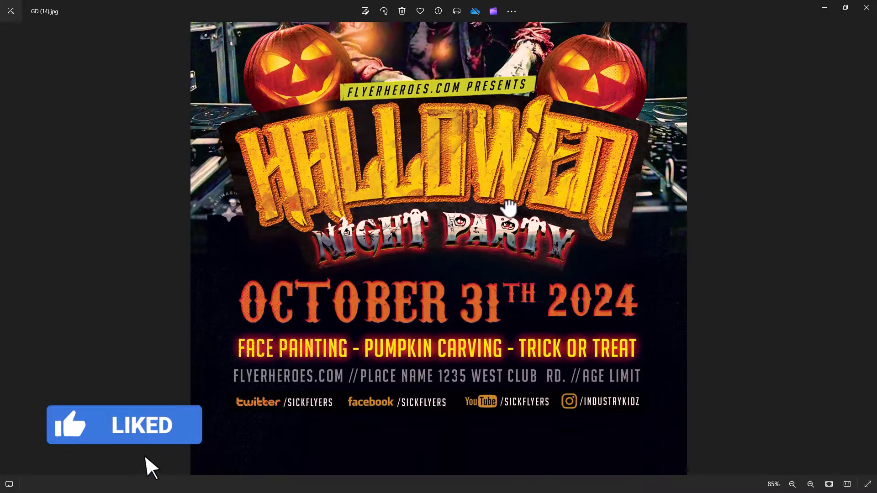
Step: Inspect the Pumpkin Carving Party flyer GD (15).jpg enlarged, from the title sign down to the contact details
scroll(513, 368, "down", 3)
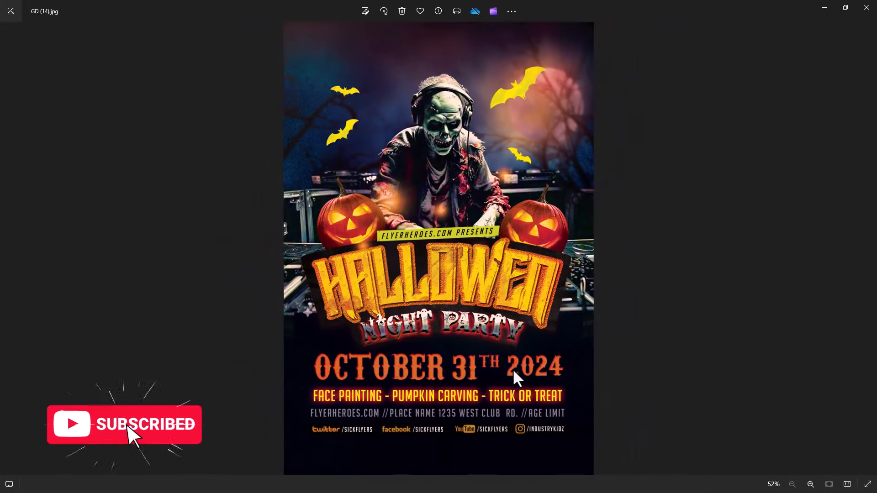
left_click(868, 243)
scroll(523, 333, "up", 3)
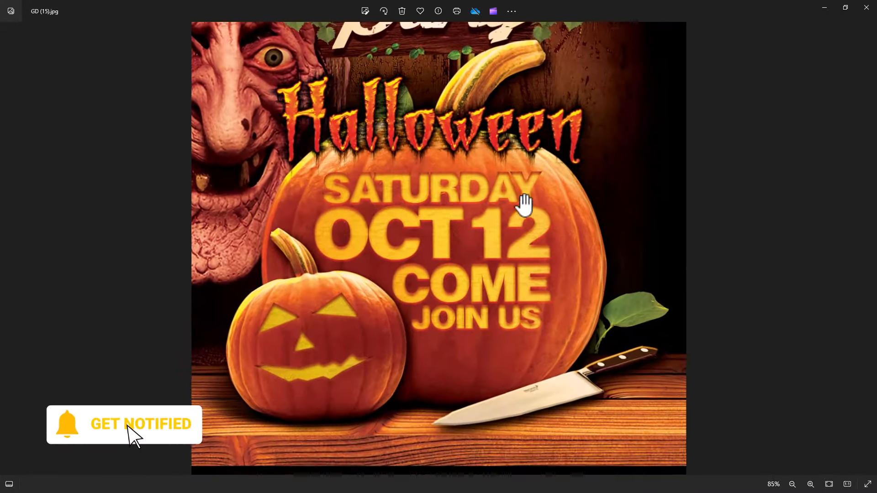
mouse_move(525, 196)
left_mouse_down()
mouse_move(524, 336)
mouse_move(528, 231)
left_mouse_up()
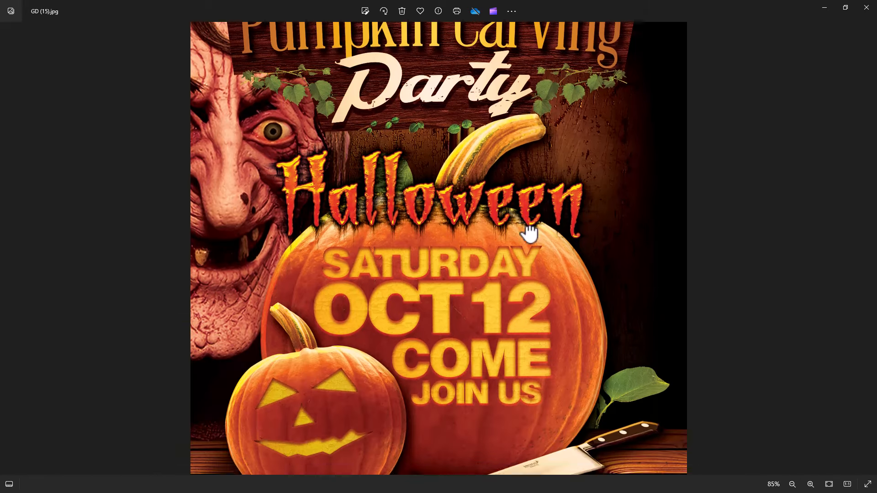
left_click_drag(525, 359, 513, 201)
left_click_drag(514, 288, 506, 263)
scroll(504, 352, "down", 3)
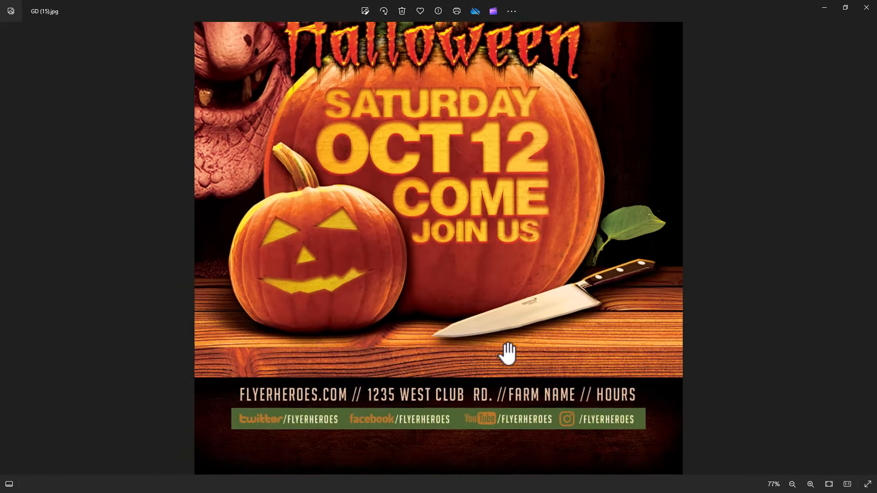
Step: Examine the pumpkin-headed DJ Halloween Party flyer GD (16).jpg in close-up, both its upper artwork and lower text
left_click(869, 250)
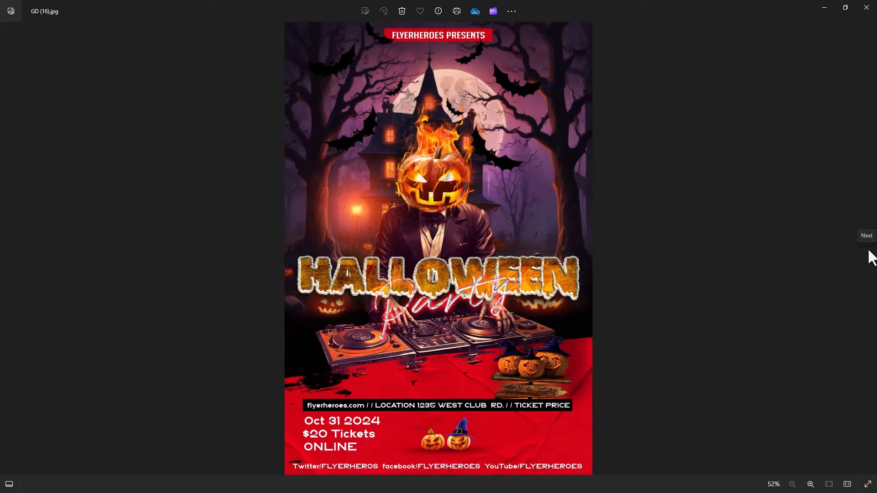
scroll(558, 288, "up", 3)
left_click_drag(554, 157, 553, 248)
left_click_drag(533, 342, 539, 233)
scroll(505, 372, "down", 3)
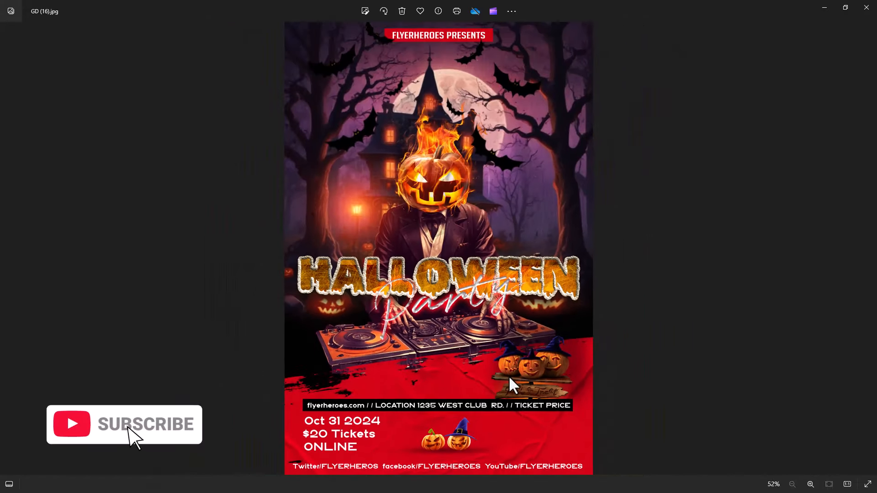
Step: View the red haunted house Halloween Party flyer Untitled-1.jpg enlarged, down to its event details
key("Right")
scroll(525, 231, "up", 2)
left_click_drag(520, 160, 516, 215)
left_click_drag(521, 327, 501, 195)
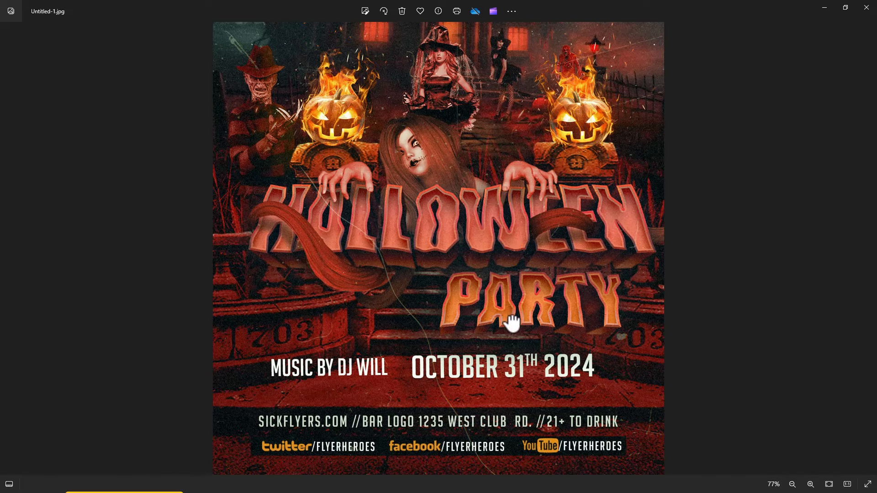
scroll(525, 338, "down", 2)
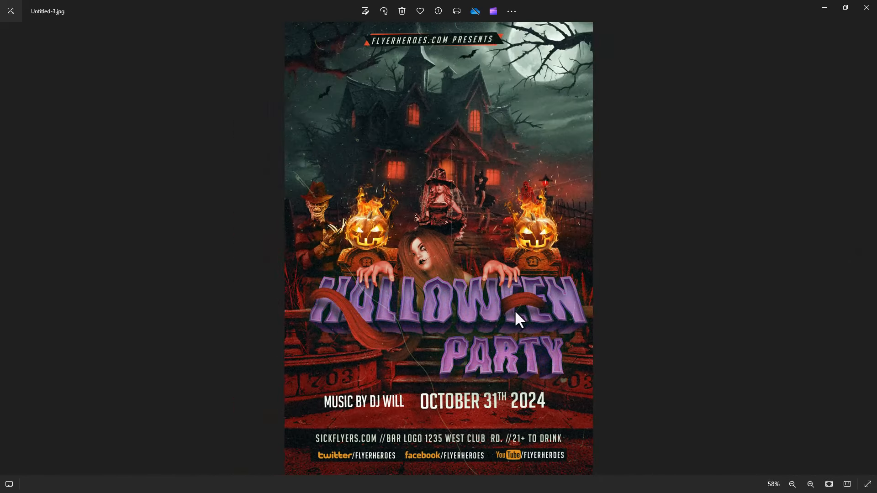
Step: Compare the title colour variants of the haunted house flyer in Untitled-3.jpg, Untitled-12jpg.jpg and Untitled61.jpg, enlarging the purple ones
scroll(515, 312, "up", 2)
left_click_drag(517, 221, 497, 164)
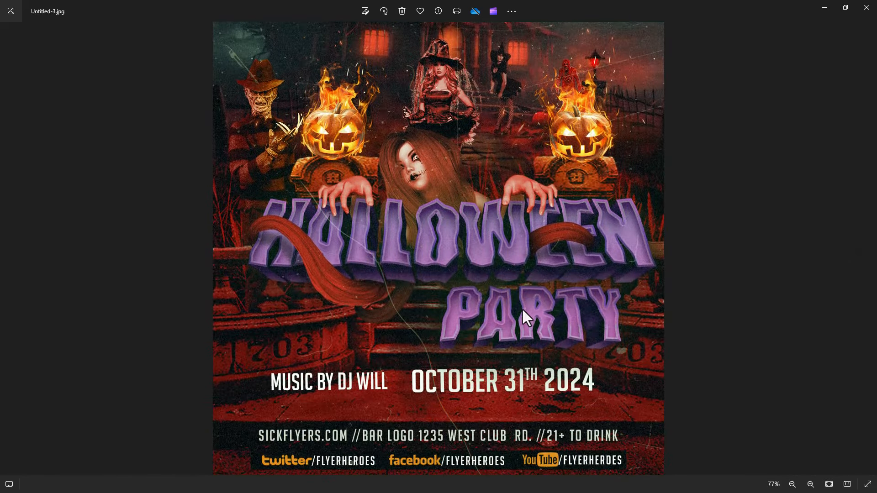
scroll(523, 316, "down", 2)
left_click(868, 247)
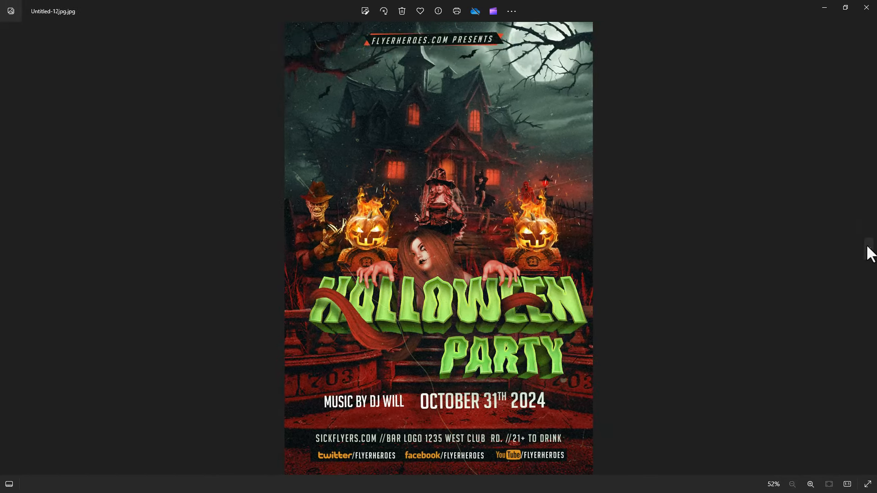
left_click(868, 249)
scroll(514, 278, "up", 3)
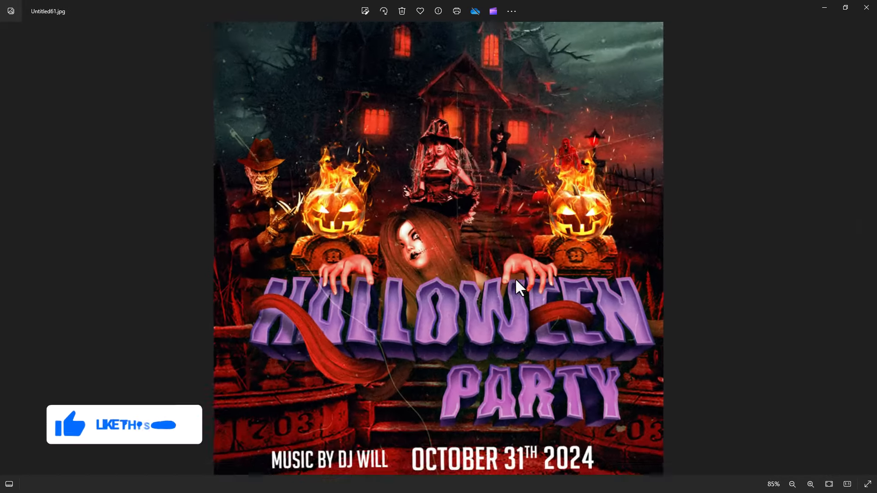
left_click_drag(487, 262, 474, 178)
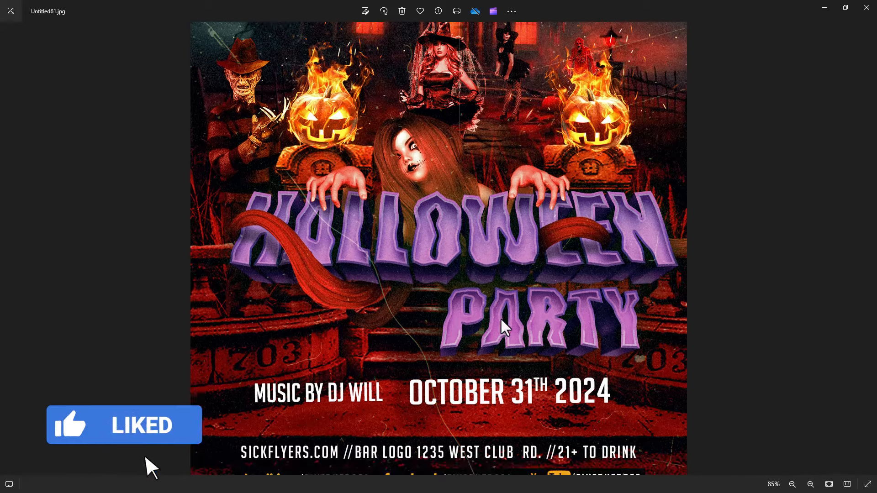
left_click_drag(500, 322, 496, 290)
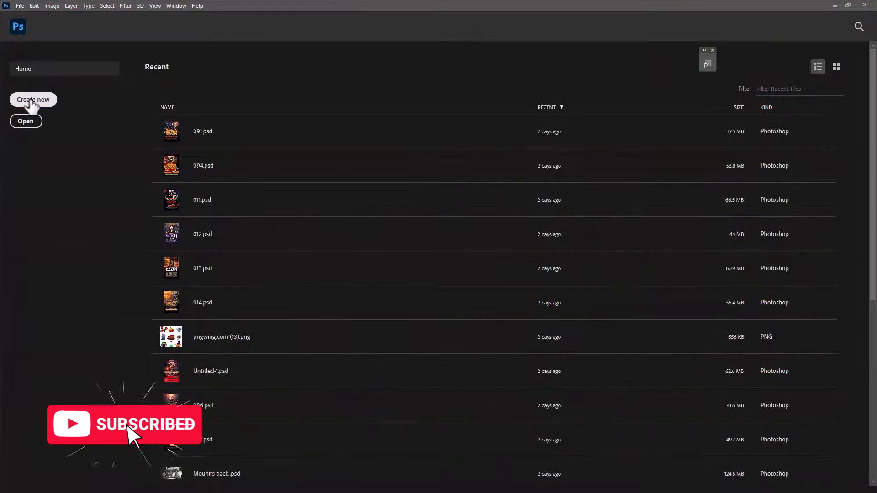
Step: Switch to Photoshop, create a 1275 × 1875 px document at 300 ppi and place the haunted house image photo_2024-10-08_11-55-57.jpg at its top
left_click(33, 99)
left_click(543, 361)
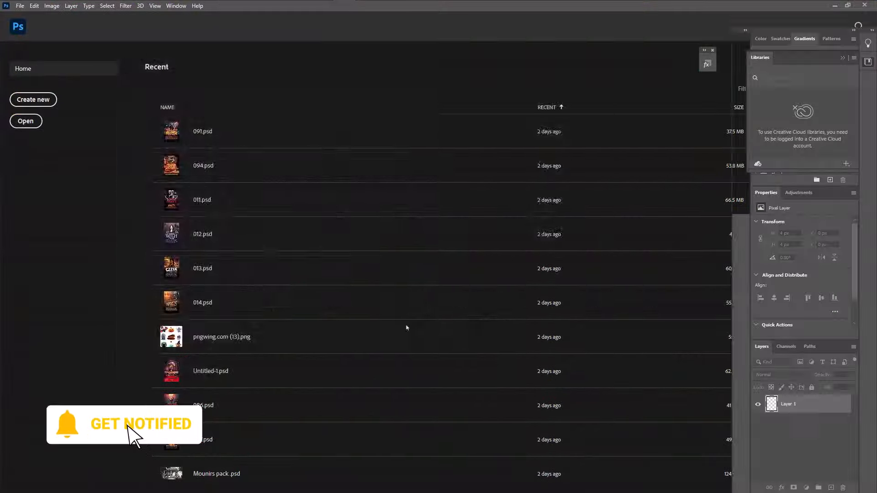
left_click(20, 6)
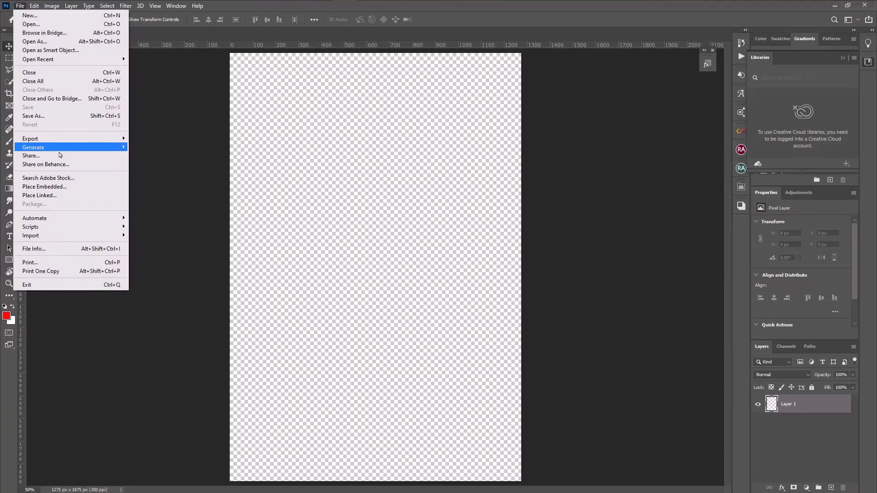
left_click(57, 151)
left_click(645, 406)
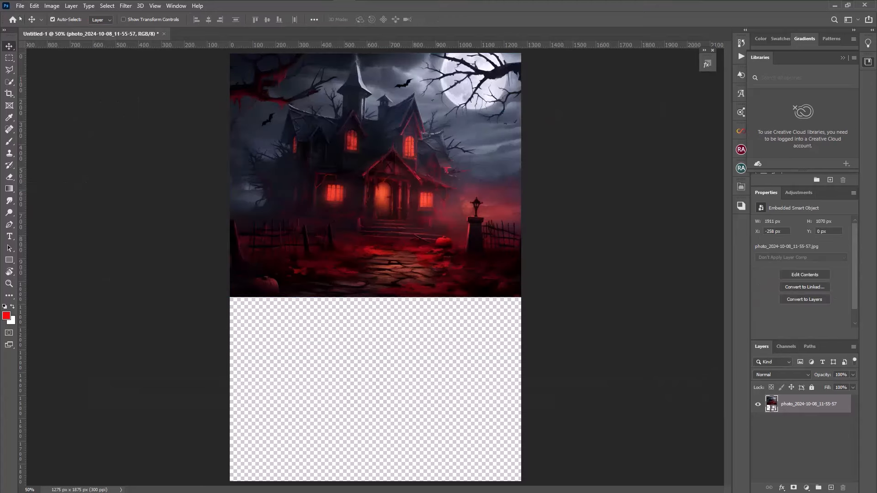
Step: Place the grass field image RAW 14 - 1.13 Tropical as an embedded object, enlarged to cover the lower part of the canvas
left_click(20, 6)
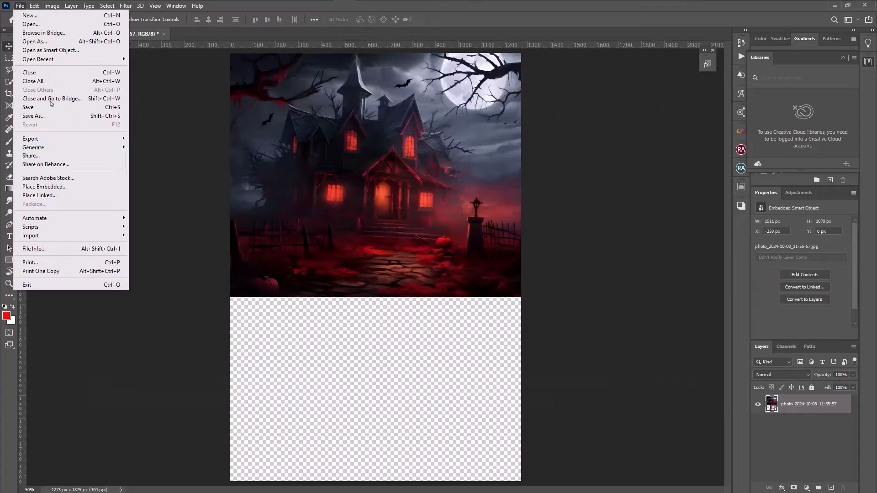
left_click(50, 183)
left_click(650, 406)
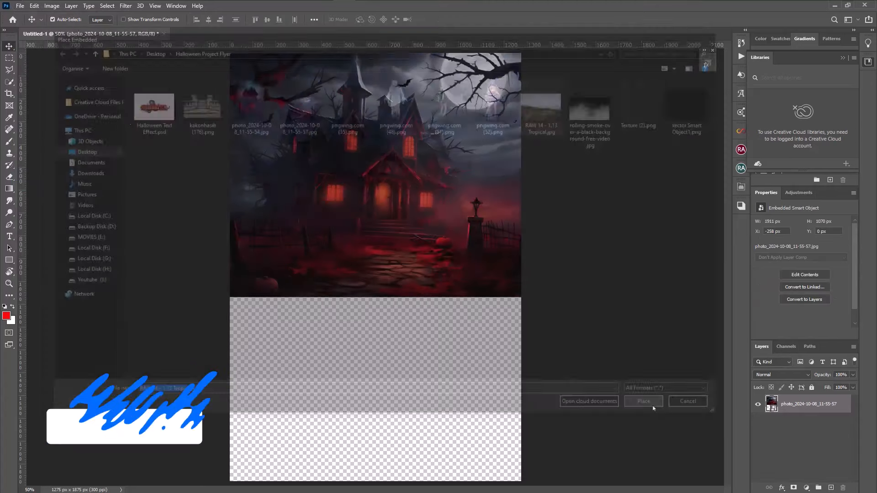
left_click_drag(531, 379, 676, 486)
key("Return")
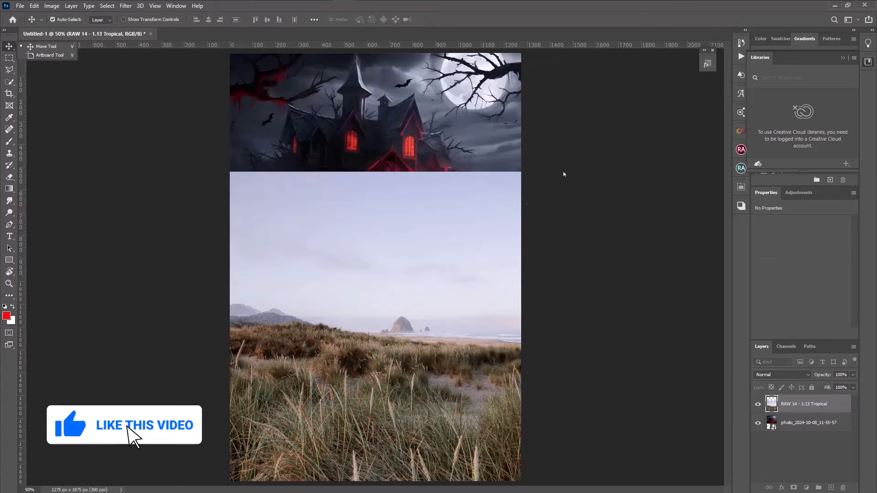
Step: Duplicate the grass field layer, shift the copy upward and add a layer mask to it
left_click_drag(824, 405, 830, 488)
left_click_drag(443, 436, 418, 374)
left_click(794, 488)
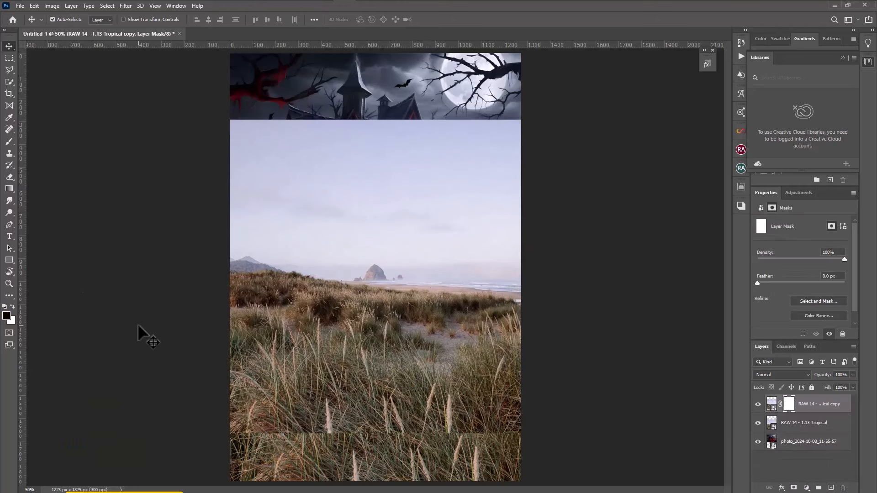
Step: Blend the copy's lower edge on its mask with a 187 px Soft Round brush and merge the two grass layers
right_click(360, 231)
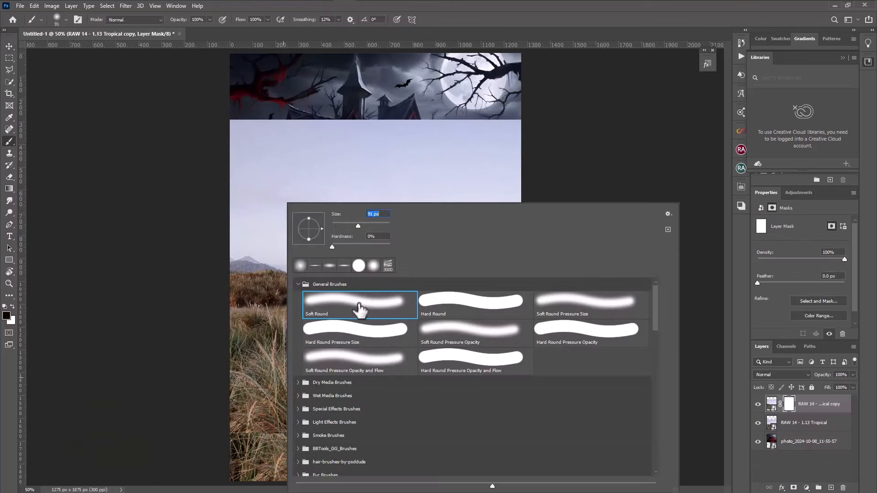
type("187")
key("Return")
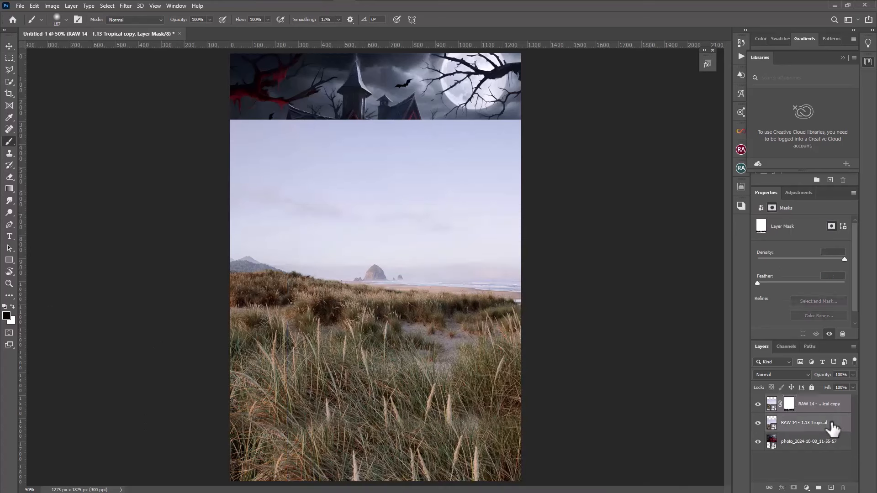
right_click(833, 428)
left_click(795, 303)
Step: Move the haunted house layer above the grass and fade its lower edge with a linear gradient on a layer mask
left_click(840, 428)
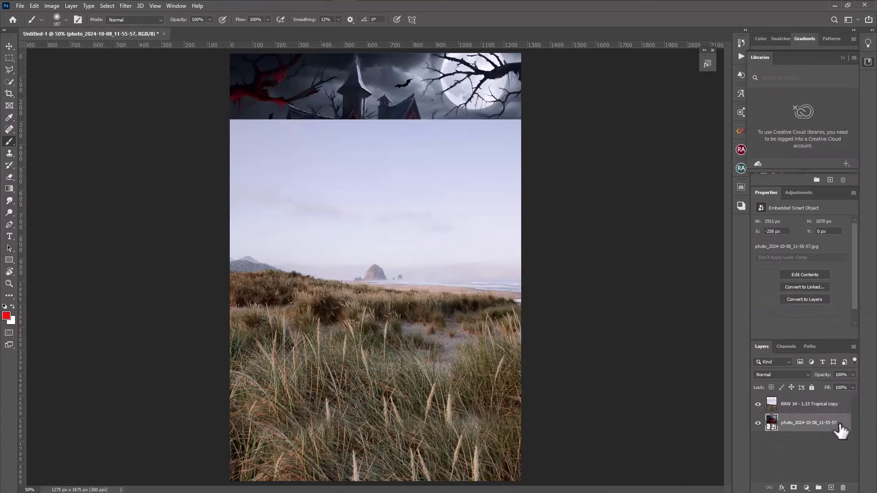
left_click_drag(832, 398, 688, 401)
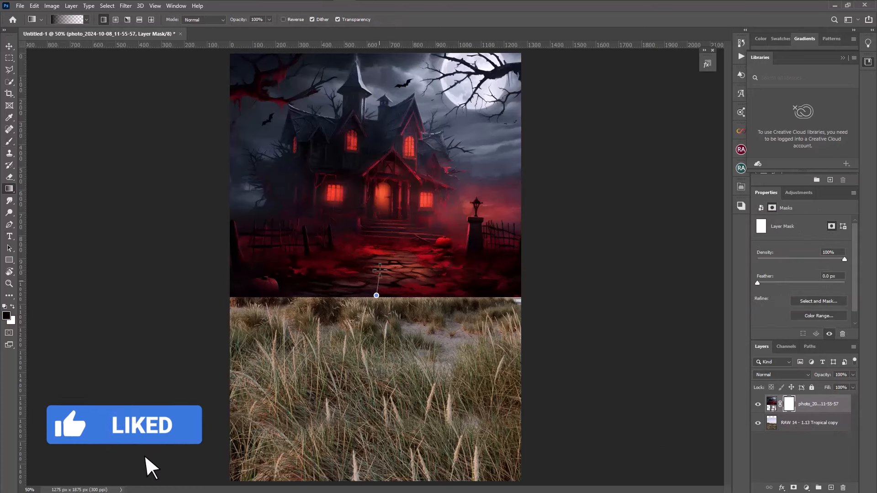
left_click_drag(380, 271, 376, 249)
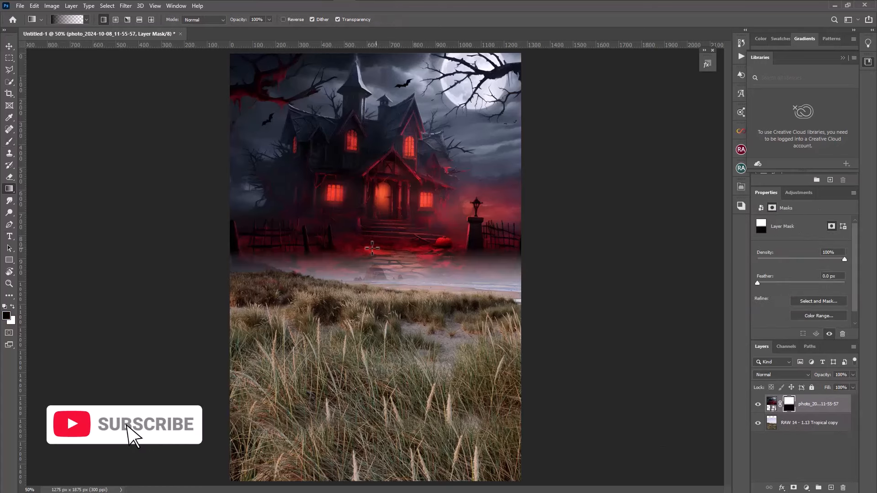
Step: Scale the merged grass layer to about 2782 × 2045 px and position it so the grass fills the canvas below the house
left_click(792, 422)
left_click(34, 6)
left_click(60, 201)
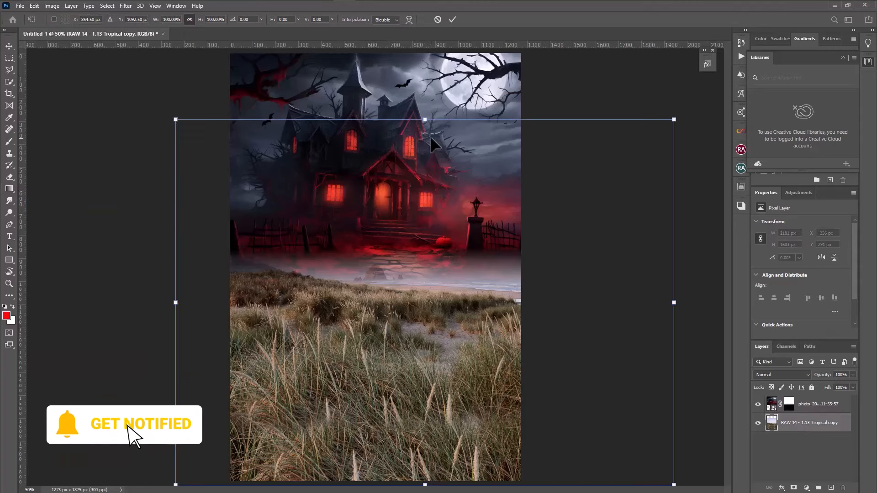
left_click_drag(426, 118, 411, 33)
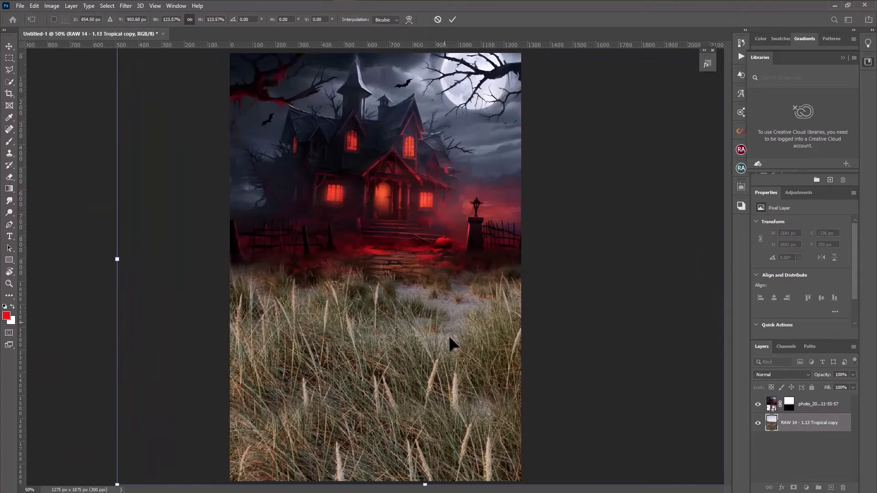
left_click_drag(411, 343, 427, 389)
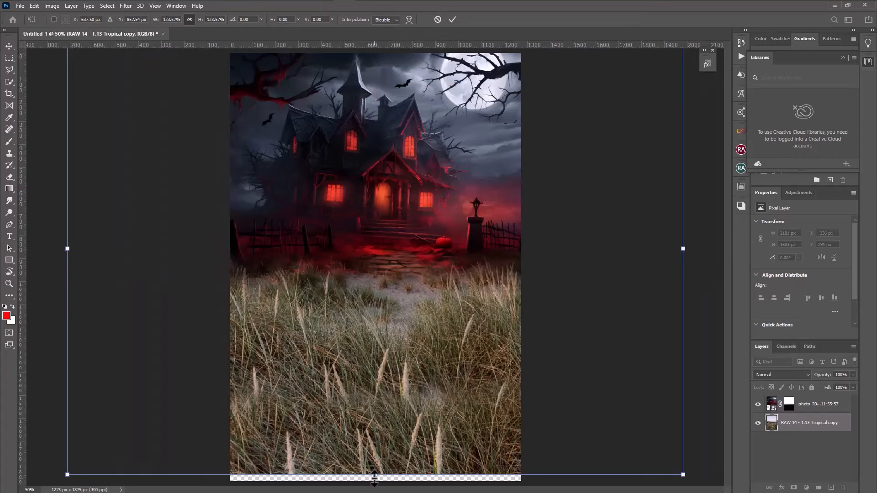
left_click_drag(375, 477, 374, 489)
left_click_drag(535, 430, 521, 432)
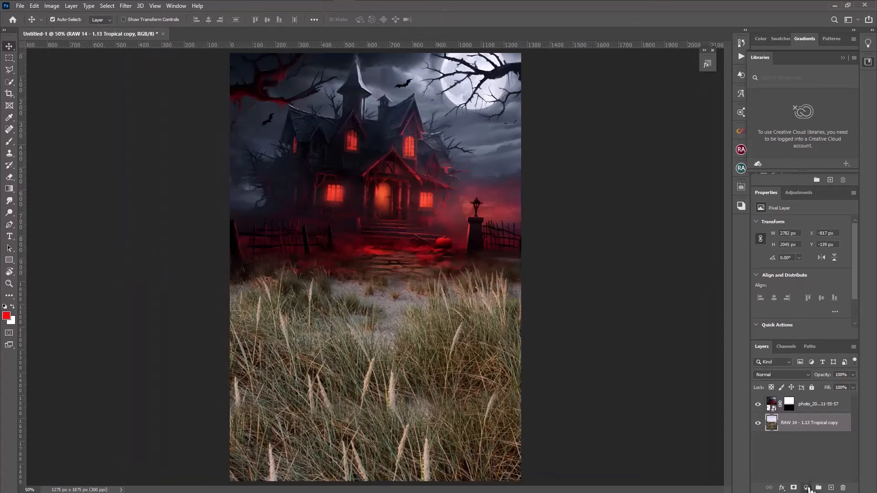
Step: Clip a Hue/Saturation adjustment to the grass layer with Colorize on, hue 0 and saturation 62
left_click(807, 488)
left_click(785, 396)
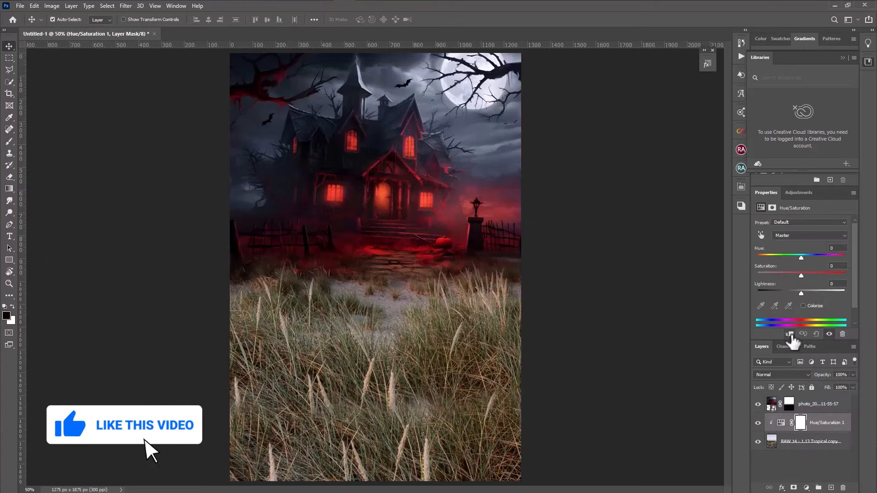
left_click(803, 306)
left_click_drag(779, 275, 811, 276)
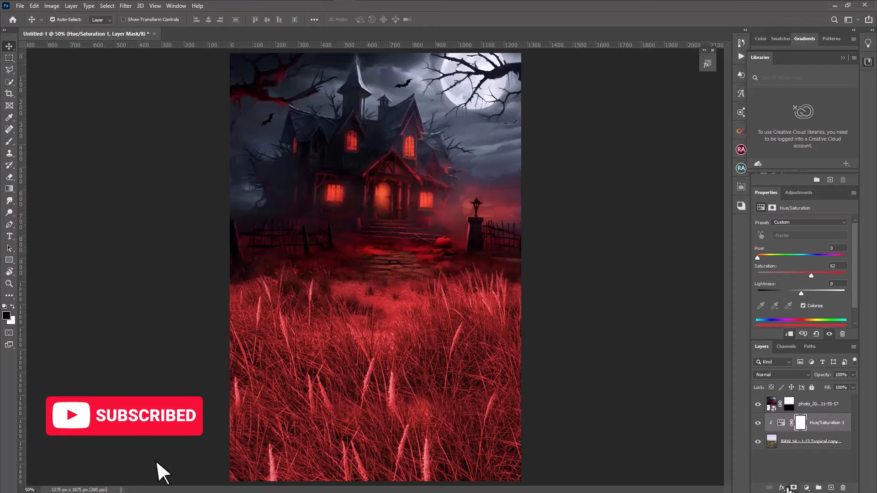
Step: Darken the grass with a clipped Levels adjustment, setting the black input to 70 and the midtones to 0.50
left_click(807, 488)
left_click(803, 364)
left_click_drag(769, 289, 791, 289)
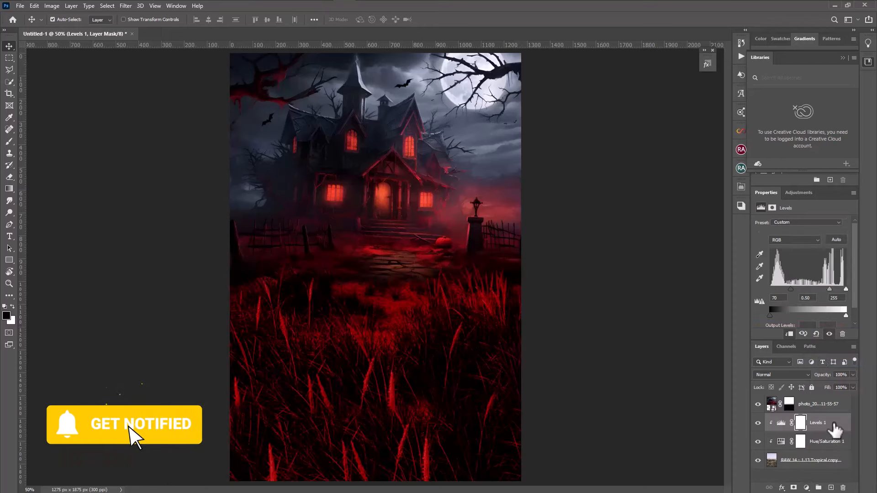
Step: Enlarge the grass layer to about 2880 × 2117 px and shift it sideways to realign it beneath the house
left_click(822, 410)
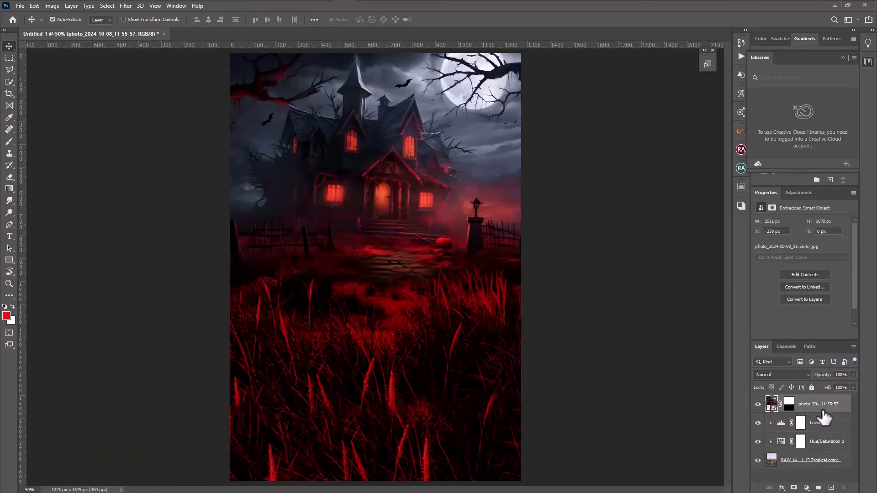
left_click(33, 7)
left_click(78, 206)
left_click(34, 6)
left_click(79, 201)
left_click_drag(386, 388, 381, 372)
left_click_drag(361, 474, 361, 484)
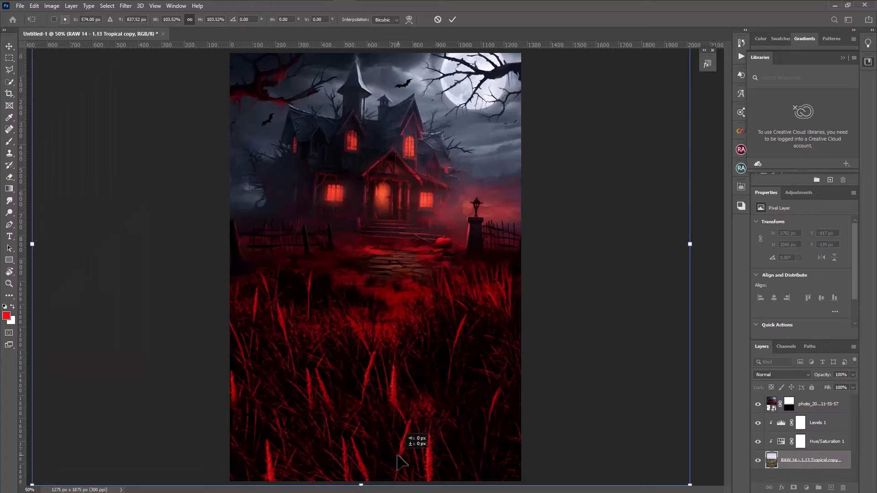
left_click_drag(397, 455, 368, 463)
key("Return")
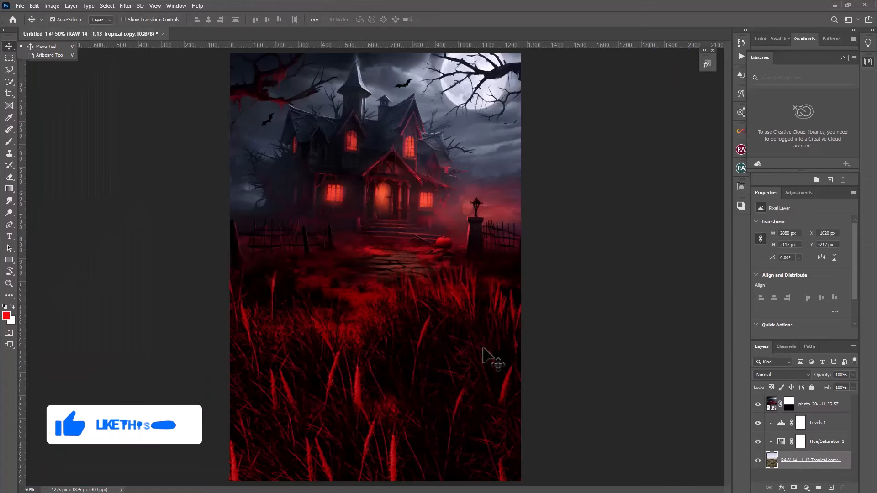
Step: Place the kakonhasib (176).png staircase above the house photo, scaled to about 1579 × 1013 px across the flyer's lower half
left_click(818, 405)
left_click(20, 6)
left_click(69, 188)
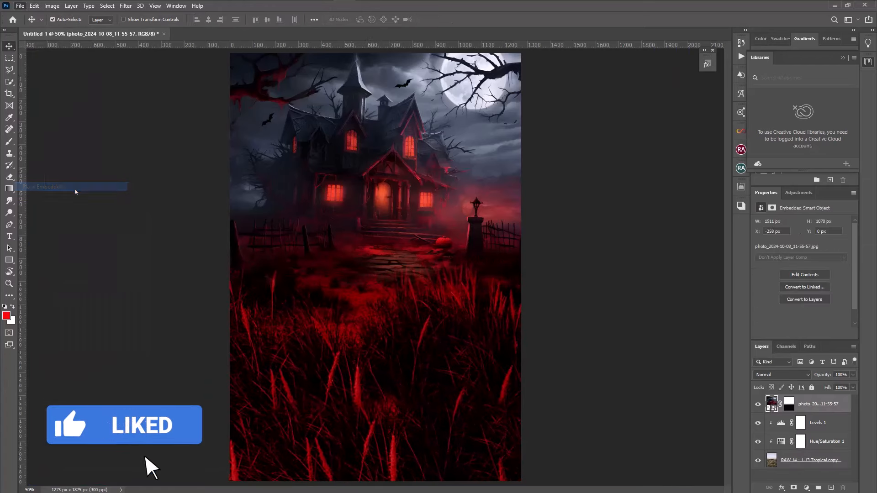
left_click(198, 105)
left_click(654, 407)
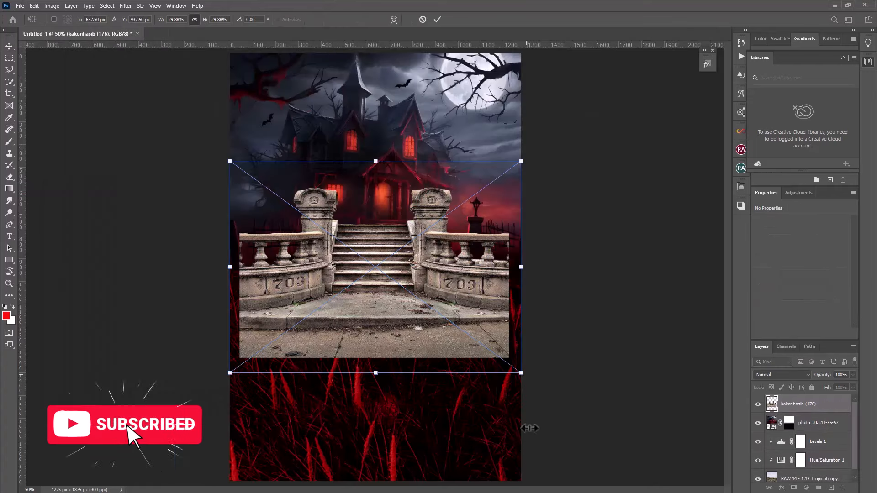
left_click_drag(521, 372, 619, 443)
left_click_drag(569, 396, 533, 463)
key("Return")
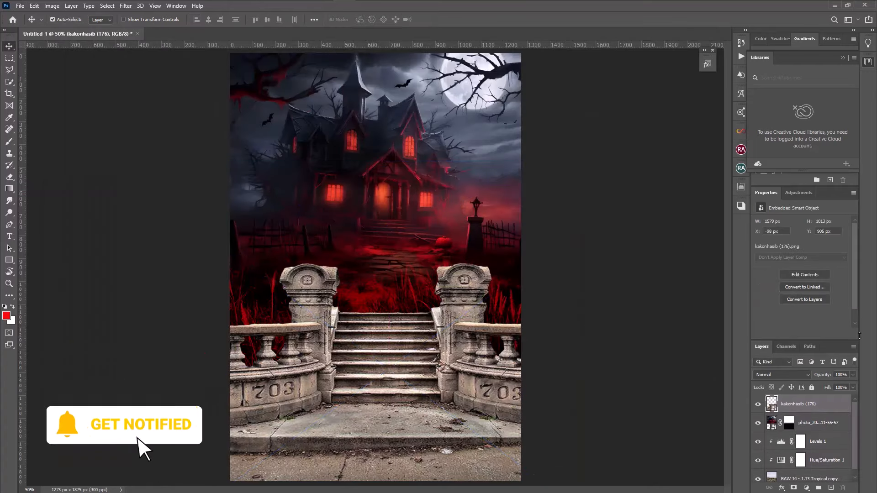
Step: Clip a Hue/Saturation adjustment to the staircase with Colorize on, hue 0 and saturation 79
left_click(807, 487)
left_click(830, 401)
left_click(803, 306)
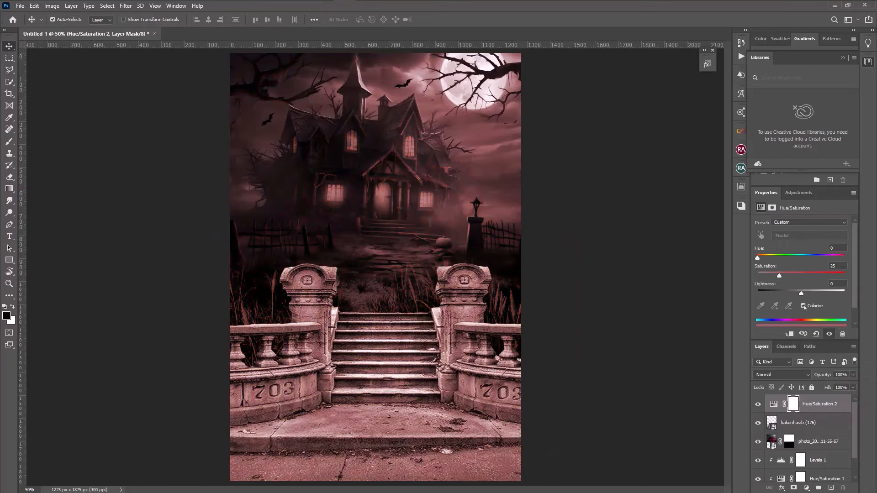
left_click(790, 334)
left_click_drag(779, 276, 826, 275)
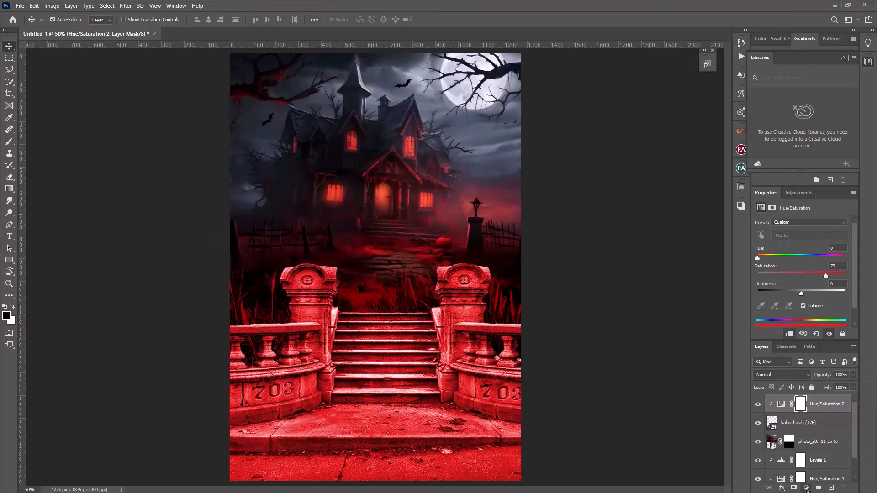
Step: Darken the staircase with clipped Levels and Exposure adjustments, setting exposure to -0.66, offset to -0.1021 and gamma to 0.52
left_click(806, 488)
left_click(818, 367)
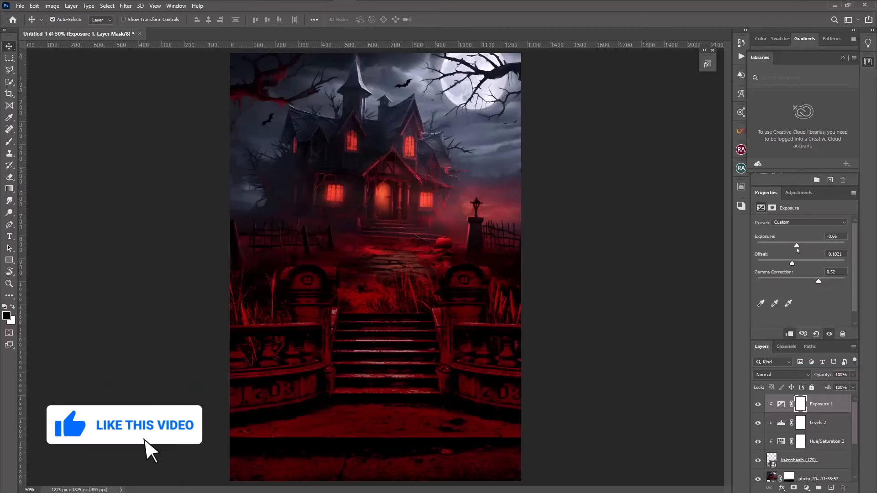
Step: Invert the Exposure mask and paint the darkening back over the staircase with a large soft white brush at 25% flow
left_click(801, 407)
key("ctrl+i")
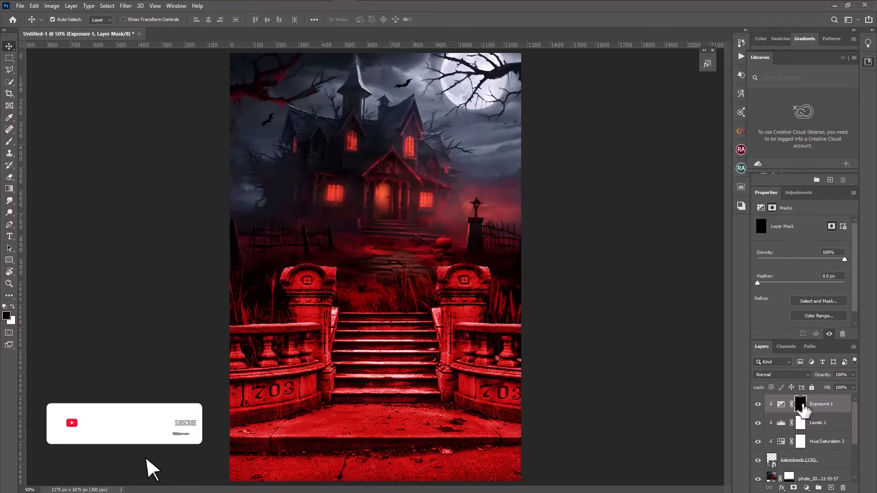
key("b")
key("x")
right_click(369, 385)
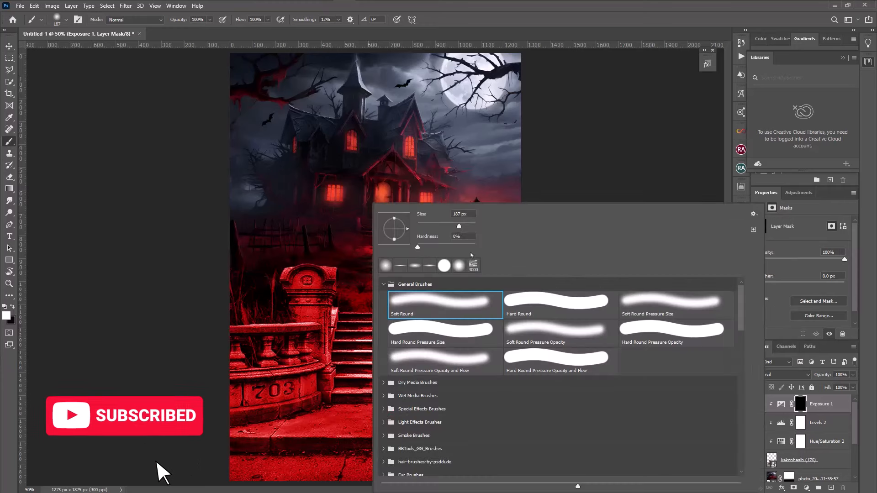
left_click(466, 225)
left_click(351, 383)
left_click(34, 6)
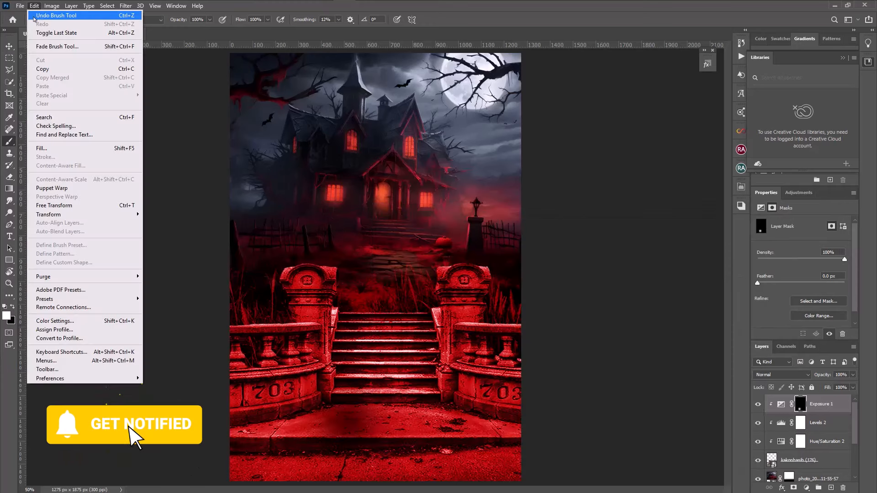
left_click(54, 16)
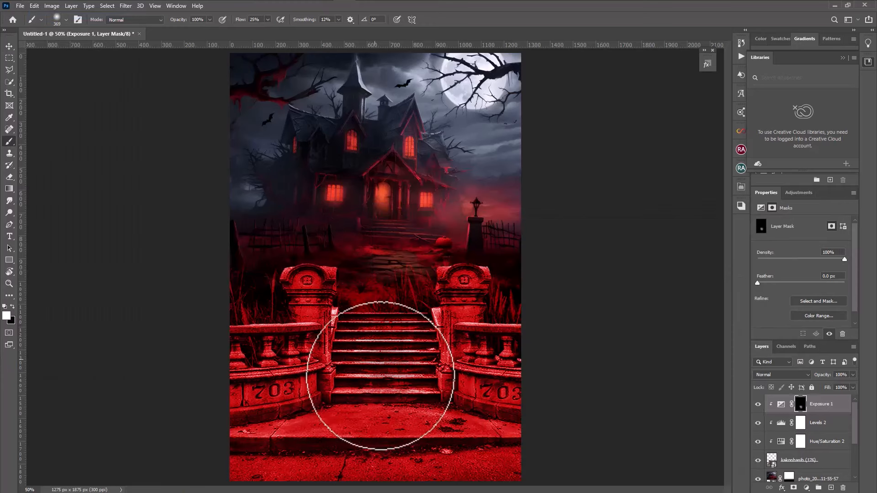
mouse_move(380, 375)
left_mouse_down()
mouse_move(559, 364)
mouse_move(711, 371)
left_mouse_up()
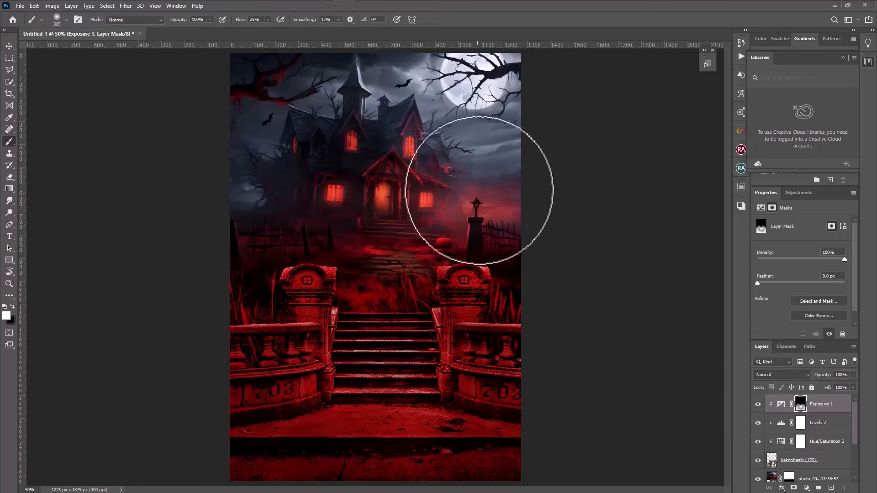
Step: Place the pngwing.com (52).png witch, scaled to about 252 × 548 px, standing at the top of the stairs
left_click(21, 6)
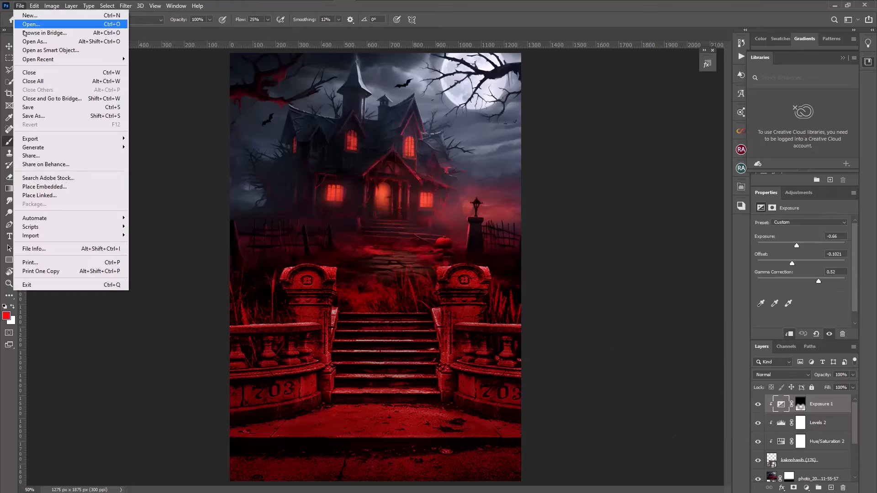
left_click(64, 187)
double_click(496, 102)
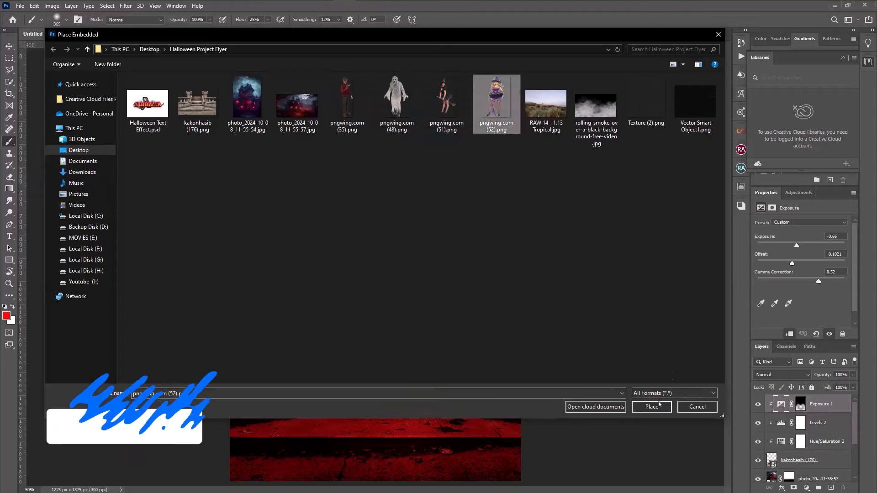
left_click_drag(376, 479, 375, 219)
key("Return")
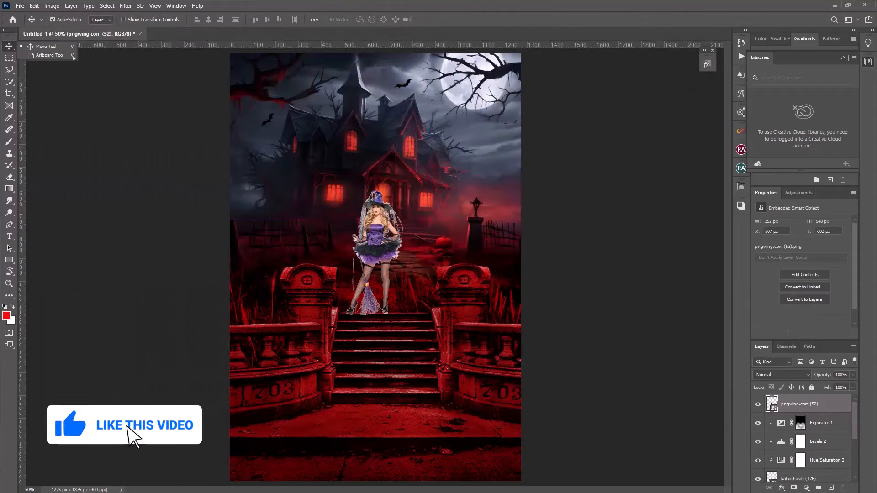
Step: Deepen the witch's shadows with a Levels image adjustment by raising the black input level
left_click(51, 5)
mouse_move(50, 28)
left_click(169, 37)
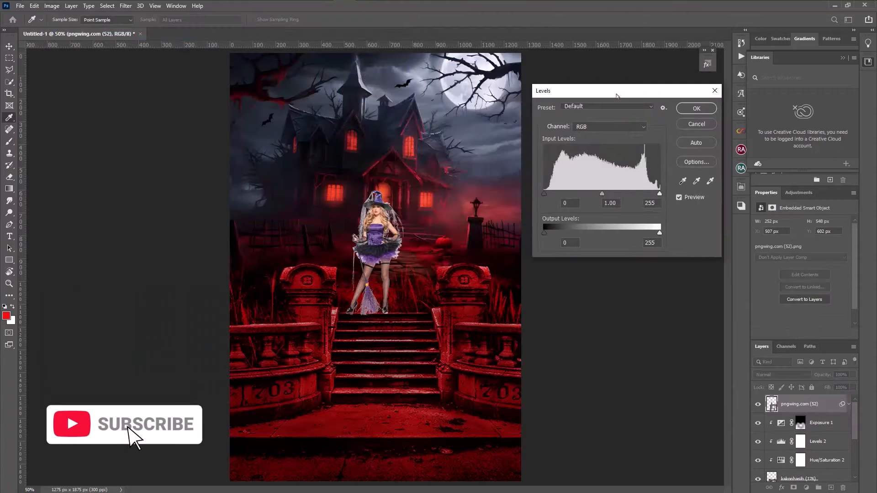
left_click_drag(543, 193, 577, 199)
left_click(697, 108)
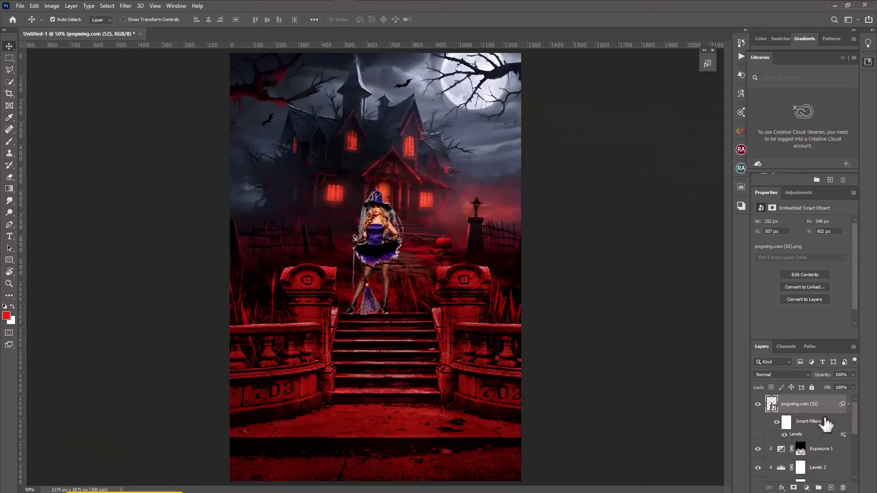
Step: Duplicate the staircase's Hue/Saturation adjustment above the witch layer and clip it to her
scroll(820, 445, "down", 2)
scroll(828, 463, "up", 2)
left_click_drag(821, 469, 820, 402)
left_click(789, 334)
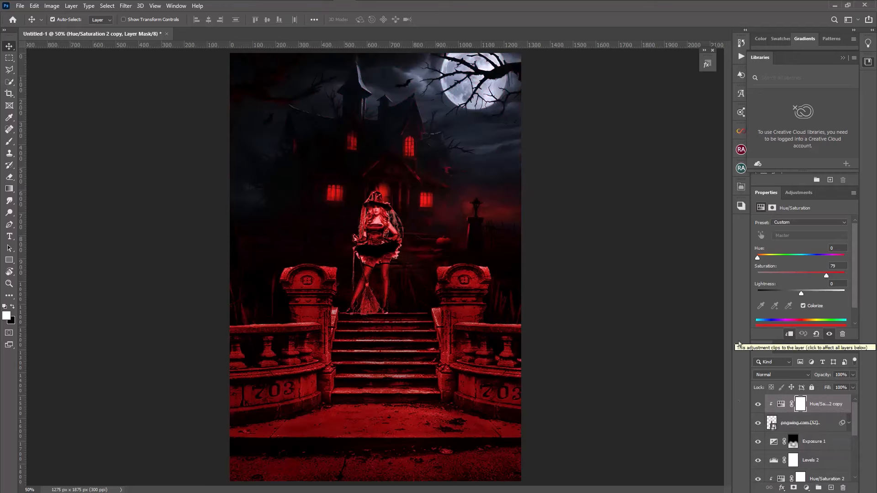
Step: Clip the Levels 2 and Exposure 1 adjustments back to the staircase layer so they no longer affect the house
scroll(813, 441, "down", 3)
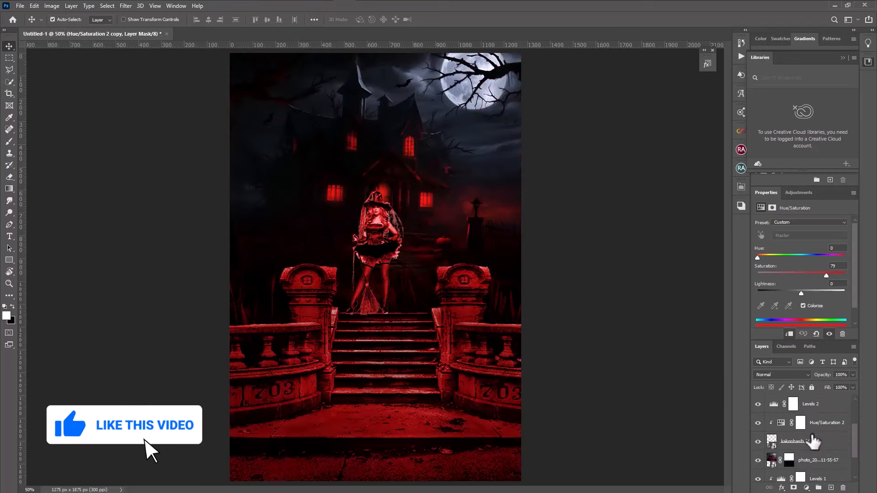
scroll(813, 441, "up", 1)
left_click(758, 423)
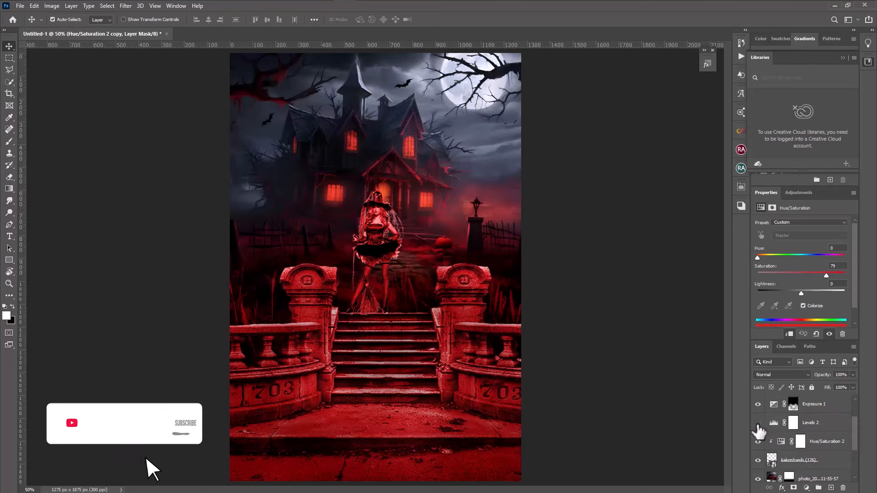
left_click(758, 423)
left_click(829, 425)
left_click(789, 334)
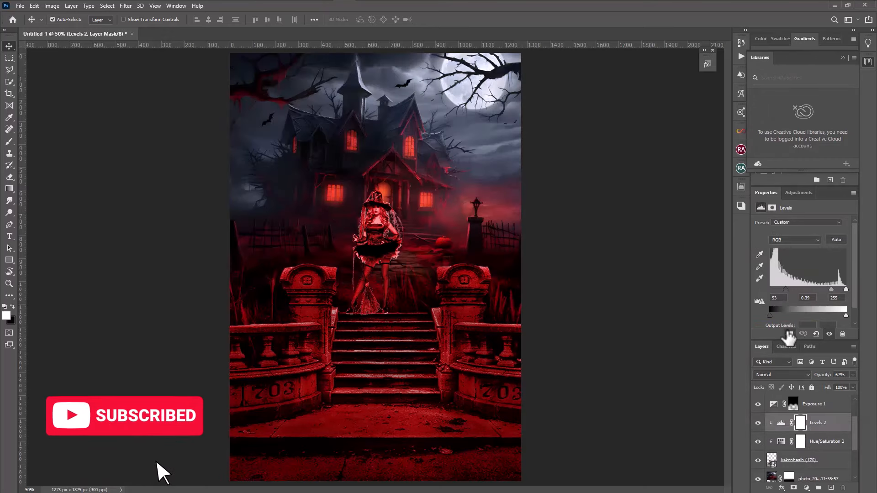
left_click(831, 408)
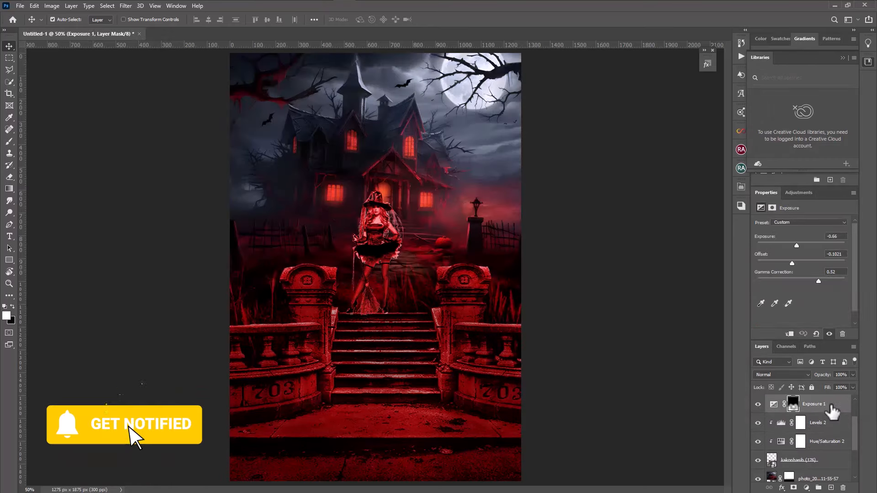
left_click(789, 335)
scroll(835, 452, "up", 2)
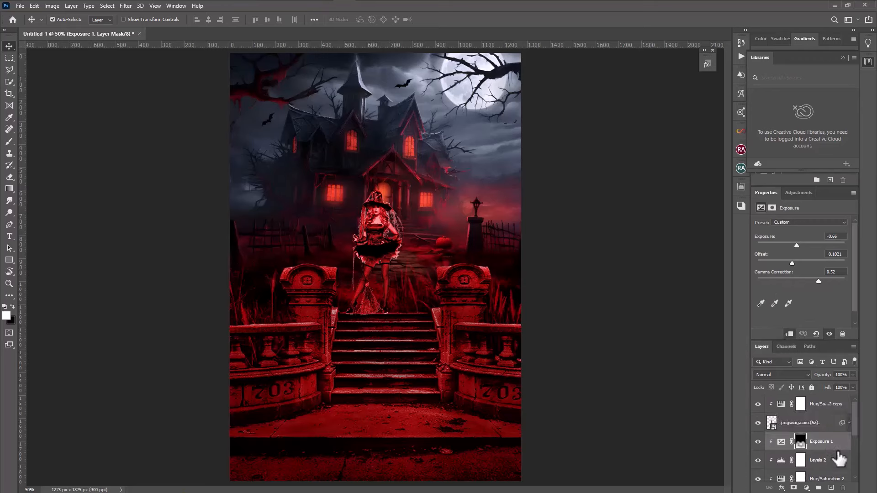
left_click(822, 404)
left_click(757, 423)
left_click(758, 422)
left_click(820, 425)
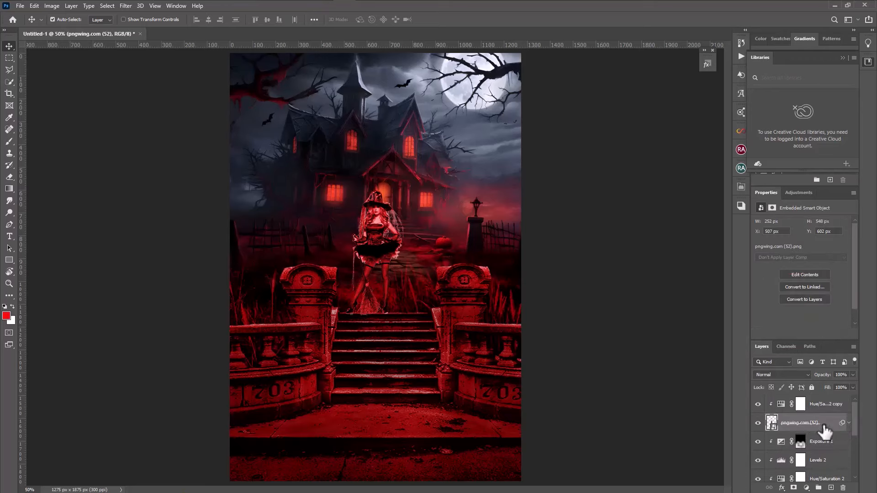
Step: Place the pngwing.com (51).png witch beneath the first witch layer, scaled to about 144 × 268 px on the path before the house
left_click(782, 442)
left_click(20, 6)
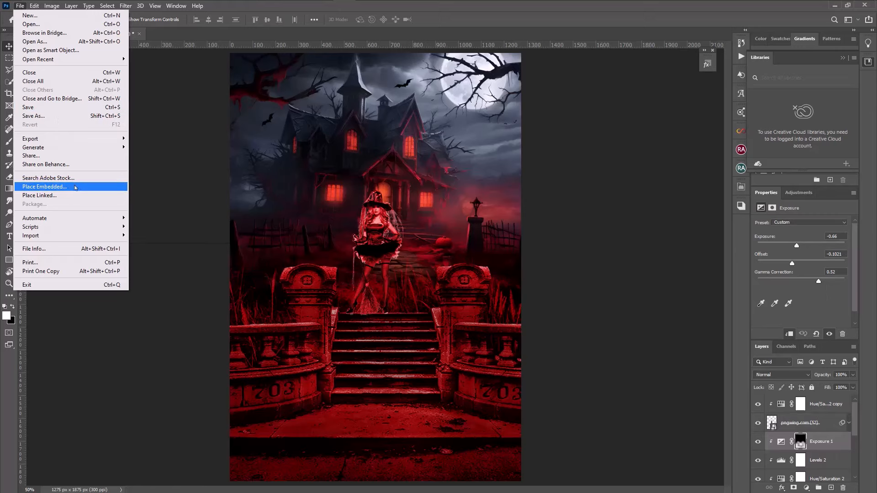
left_click(77, 188)
double_click(447, 103)
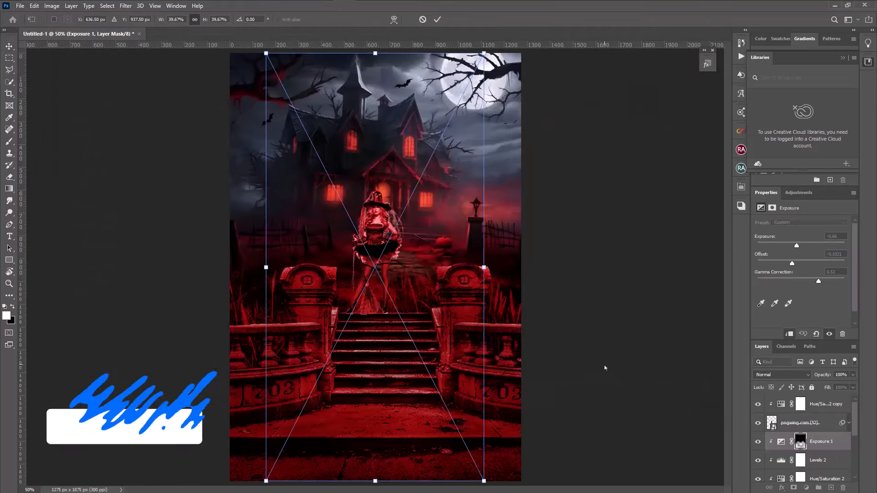
key("Return")
Step: Darken the small witch on the path with a Levels image adjustment by raising the black input level
left_click(52, 5)
mouse_move(63, 32)
left_click(155, 37)
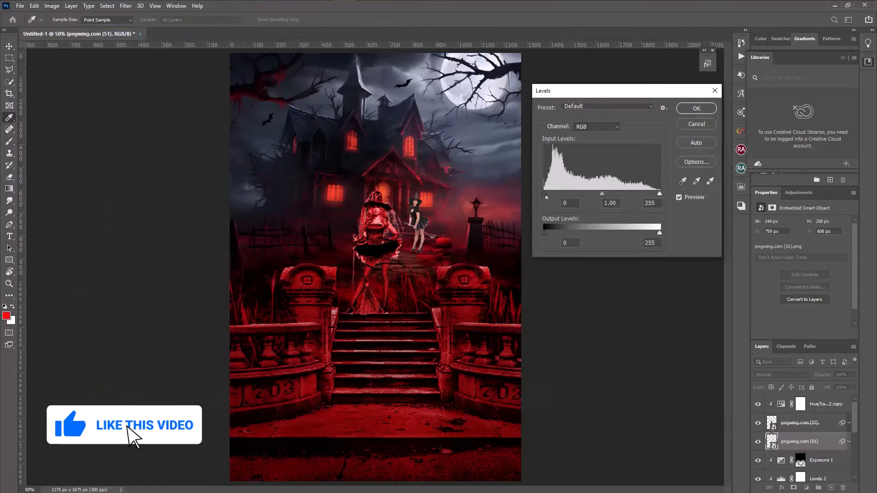
left_click_drag(544, 193, 592, 196)
key("Return")
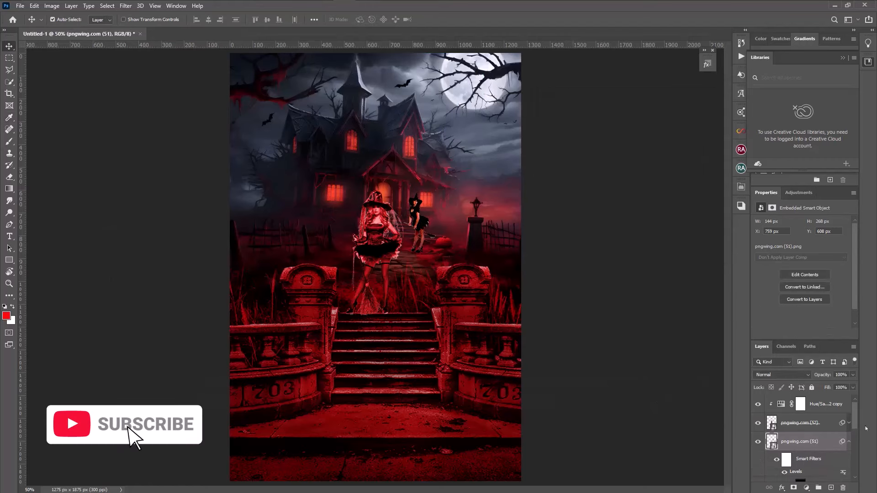
Step: Clip a Hue/Saturation adjustment to the small witch and tint her red to match the scene
left_click(806, 488)
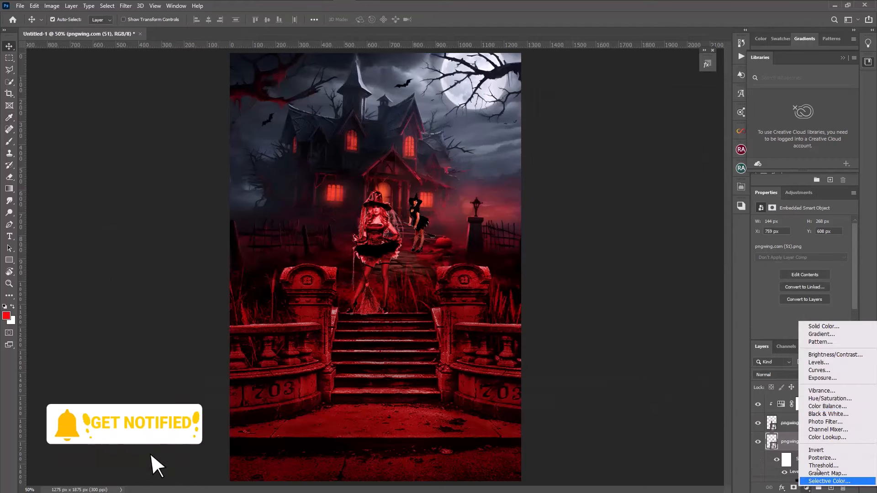
left_click(838, 400)
left_click(789, 334)
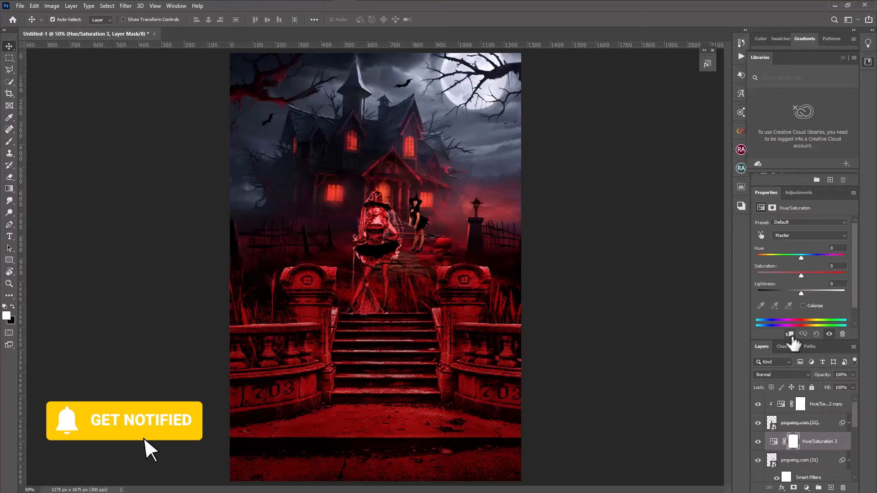
Step: Add a new layer beneath the small witch and paint a soft black shadow at her feet with a 39 px brush
left_click(823, 466)
left_click(848, 428)
left_click(831, 488, "ctrl")
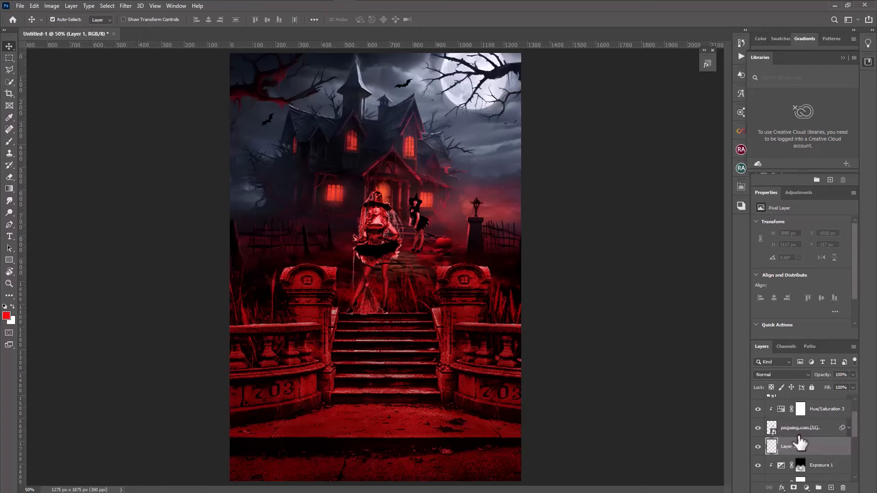
key("b")
key("d")
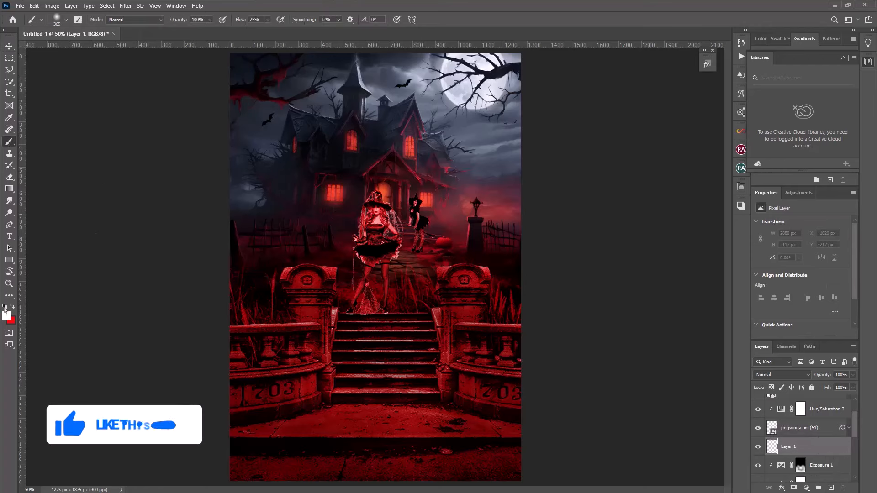
right_click(523, 225)
left_click(523, 226)
mouse_move(420, 258)
left_mouse_down()
mouse_move(421, 268)
mouse_move(388, 260)
left_mouse_up()
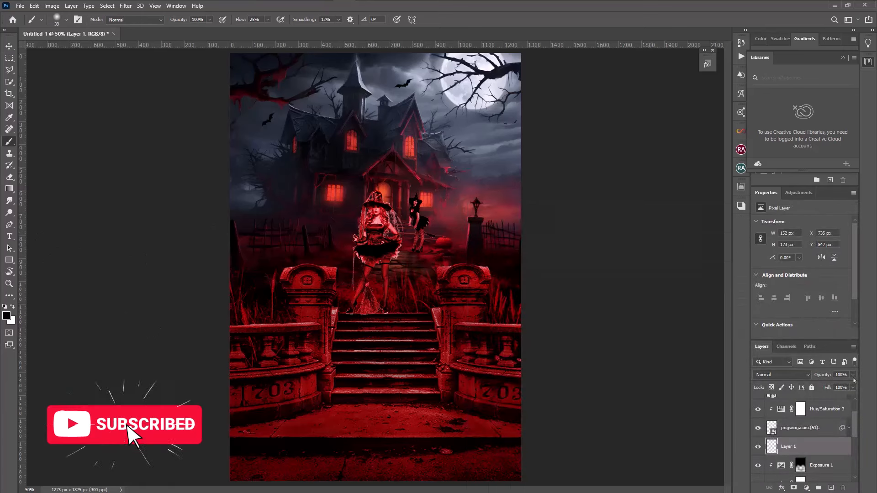
Step: Lower the shadow layer's opacity to 48% and refine the shadow around the small witch's feet with extra painting and erasing
left_click_drag(824, 387, 831, 387)
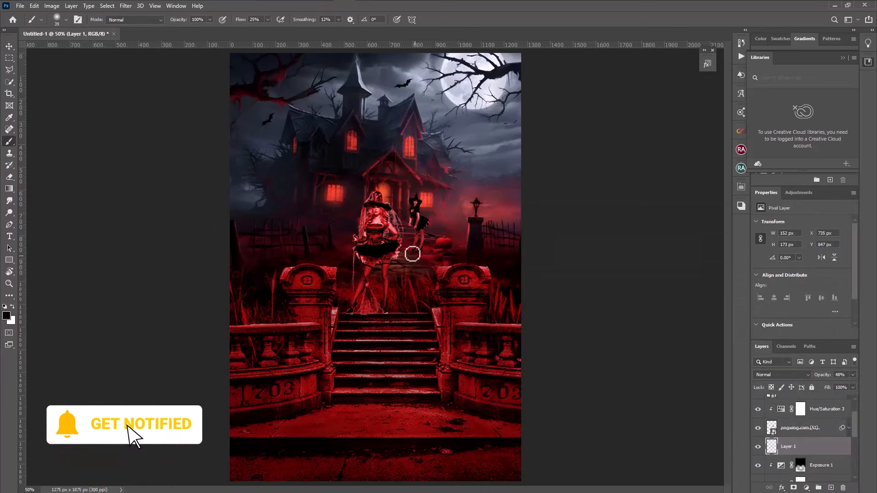
left_click_drag(411, 255, 418, 260)
key("e")
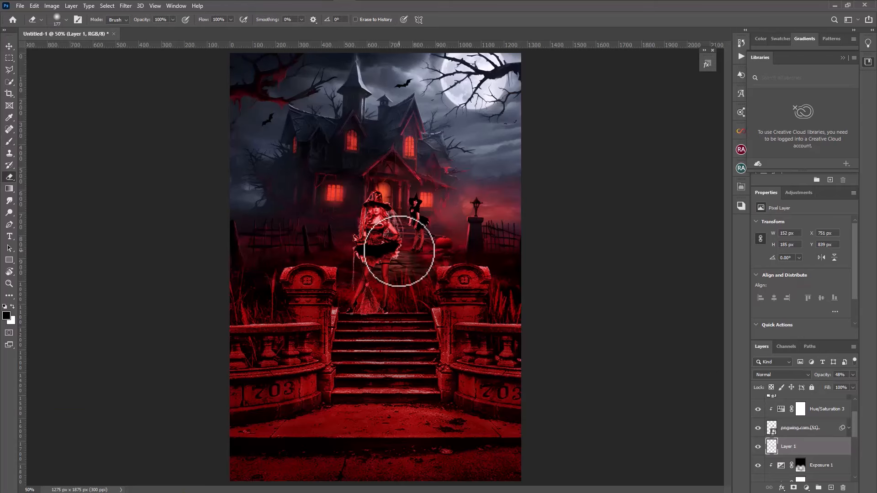
key("v")
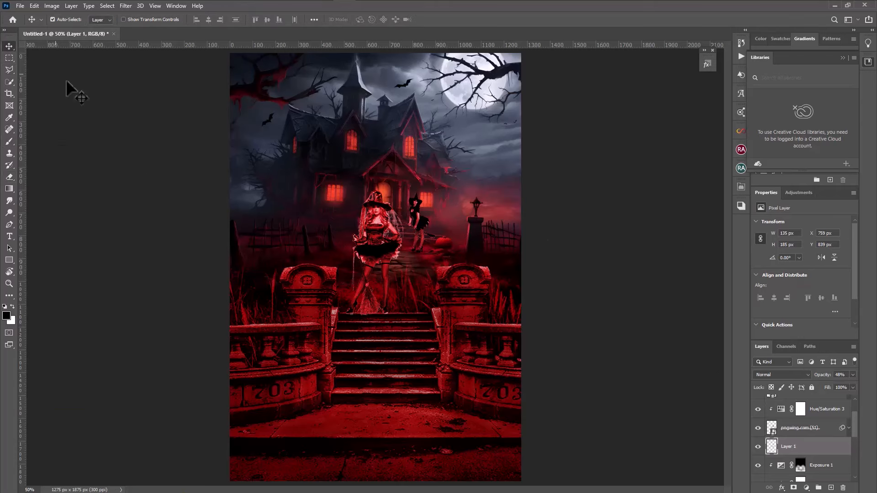
Step: Place the ghost image pngwing.com (48).png beside the lamp post and tint it red
scroll(828, 454, "up", 2)
left_click(825, 411)
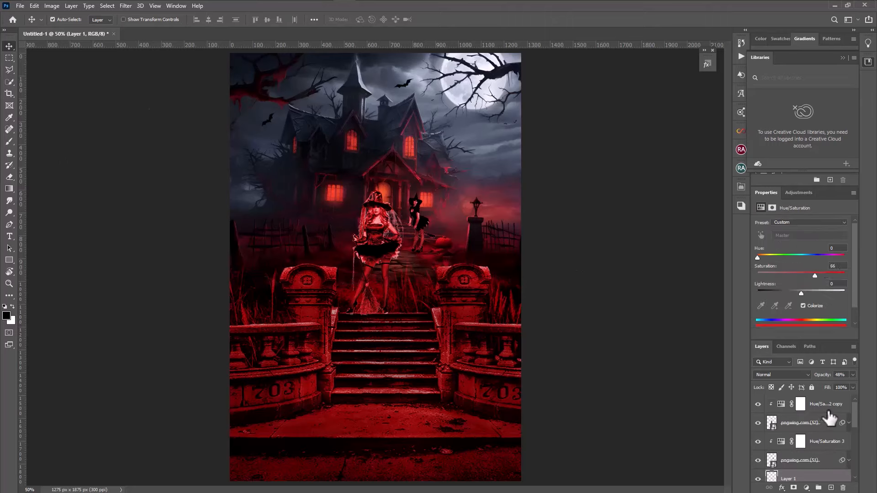
left_click(20, 5)
left_click(82, 187)
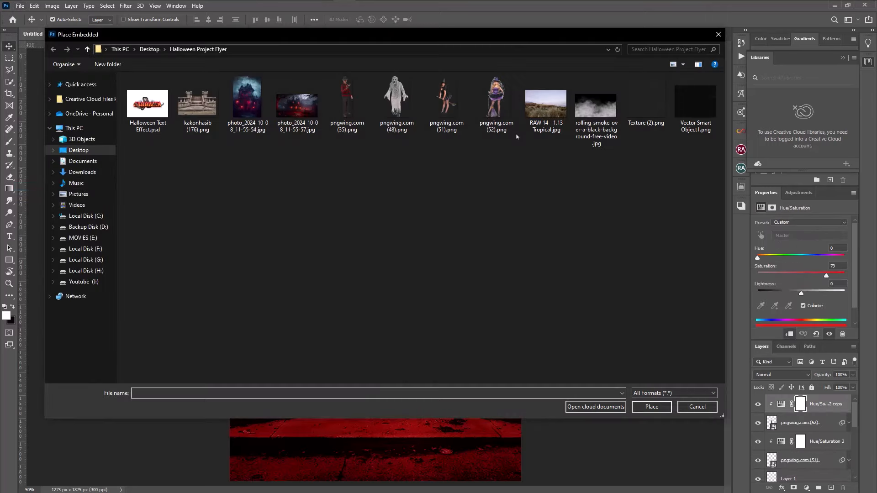
left_click(397, 102)
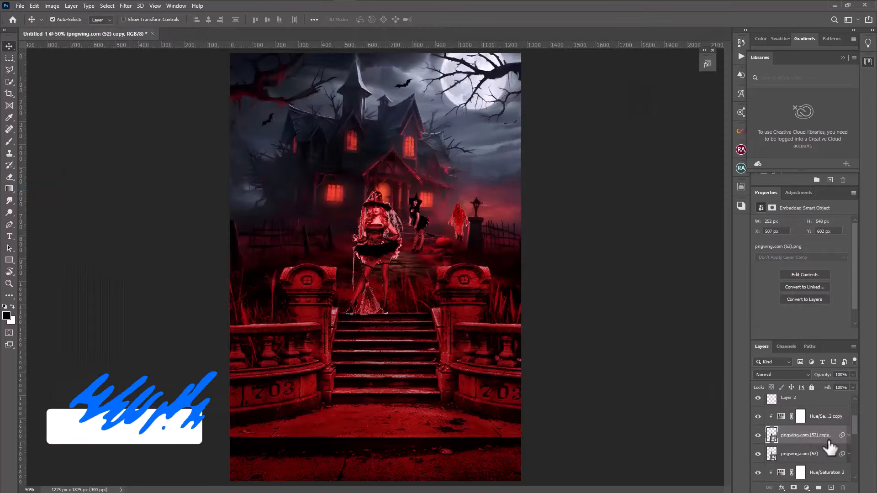
Step: Duplicate the front witch's layer, move the copy beneath the original, and clip her Hue/Saturation adjustment to the original again
scroll(828, 443, "down", 1)
left_click_drag(828, 423, 828, 445)
left_click(812, 402)
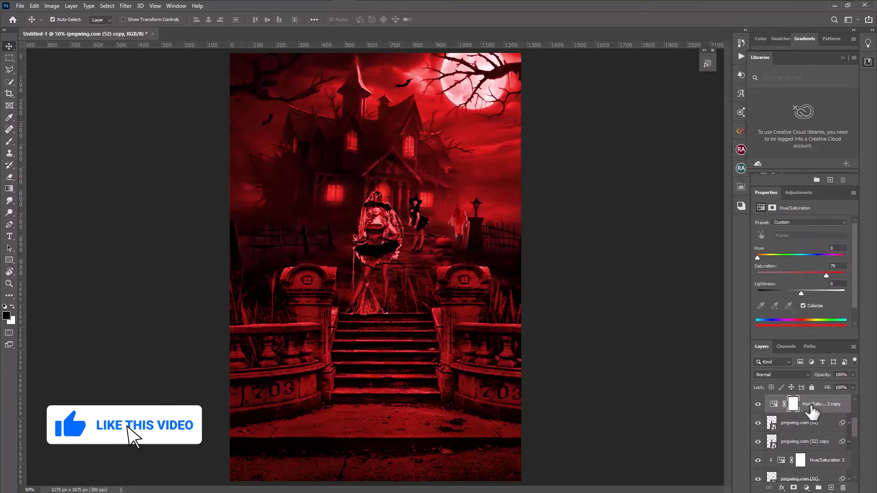
left_click(789, 335)
left_click(822, 443)
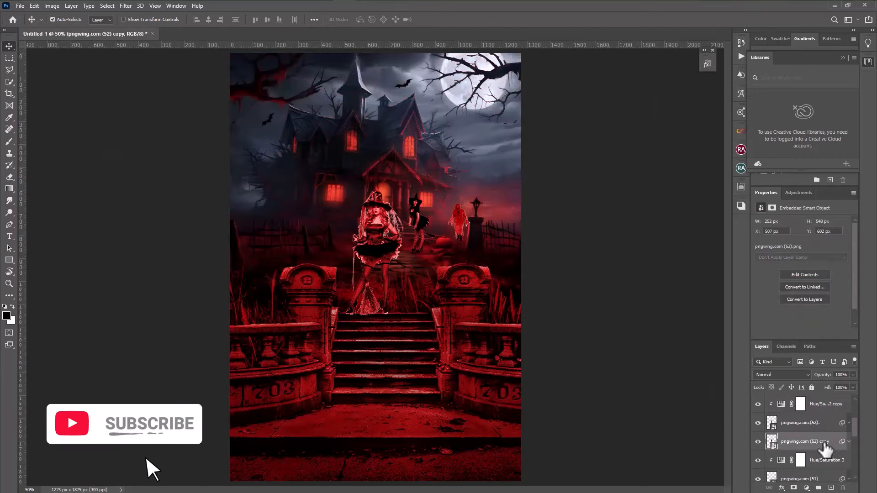
Step: Rasterize the witch copy and turn it into a black silhouette using Hue/Saturation with Saturation -100 and Lightness -100
left_click(35, 6)
left_click(54, 204)
right_click(805, 441)
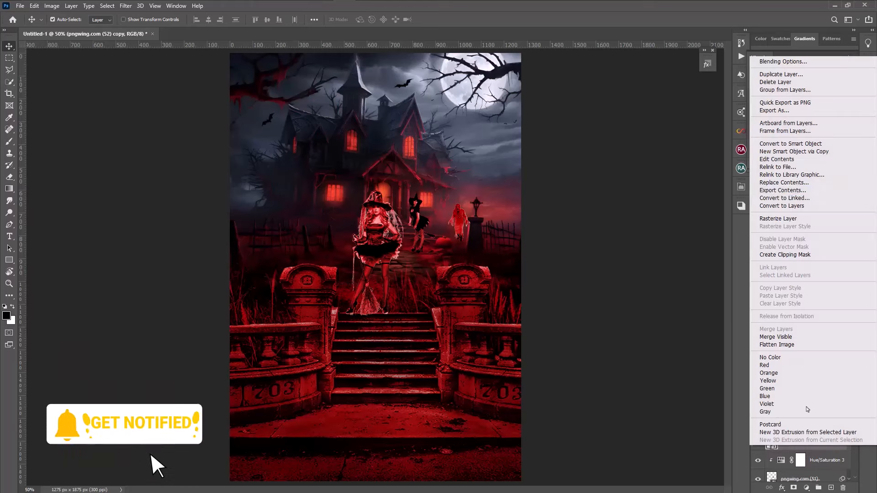
left_click(783, 219)
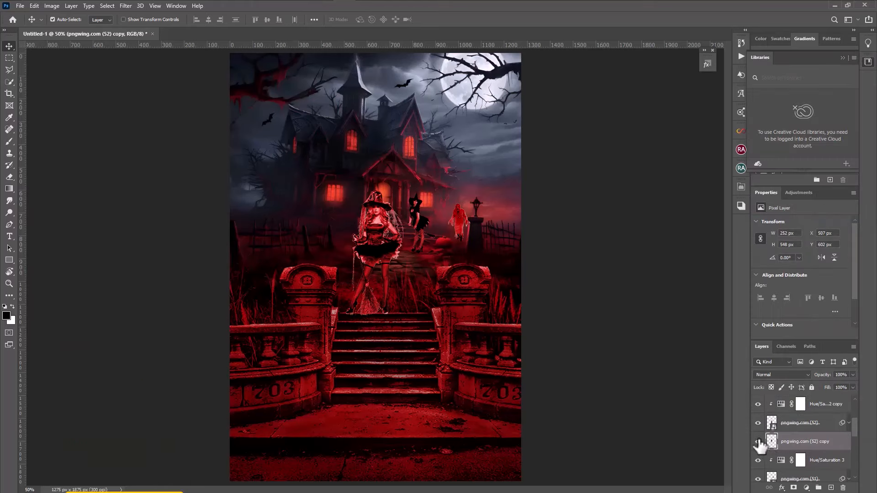
left_click(758, 422)
left_click(52, 6)
mouse_move(60, 27)
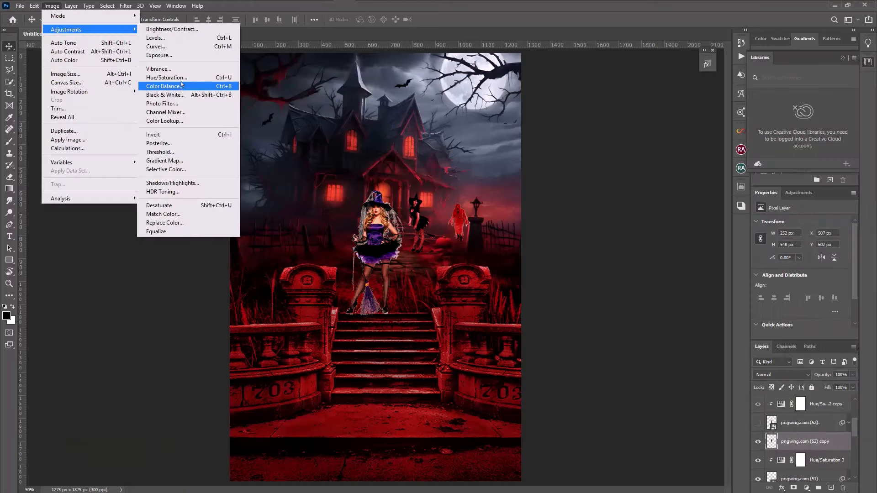
left_click(160, 79)
left_click_drag(644, 223, 598, 225)
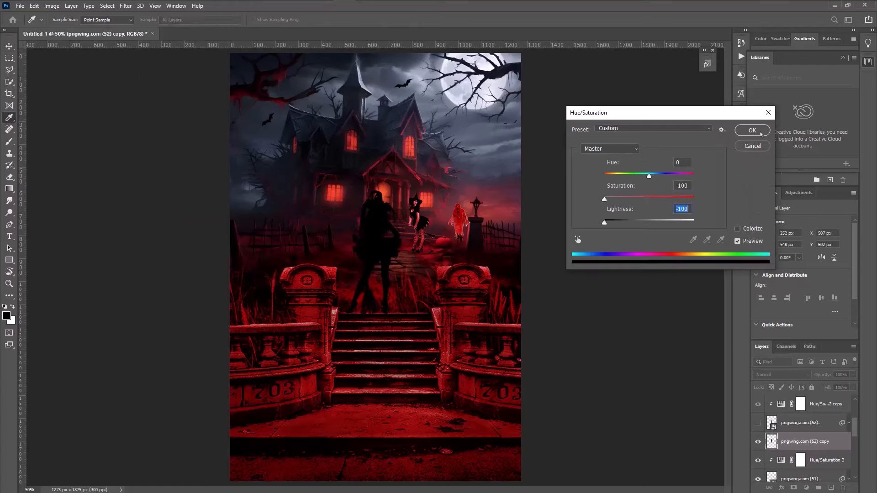
left_click(752, 131)
left_click(758, 422)
Step: Distort the black silhouette so it flips downward from the witch's feet and falls across the stairs as a cast shadow
left_click(51, 6)
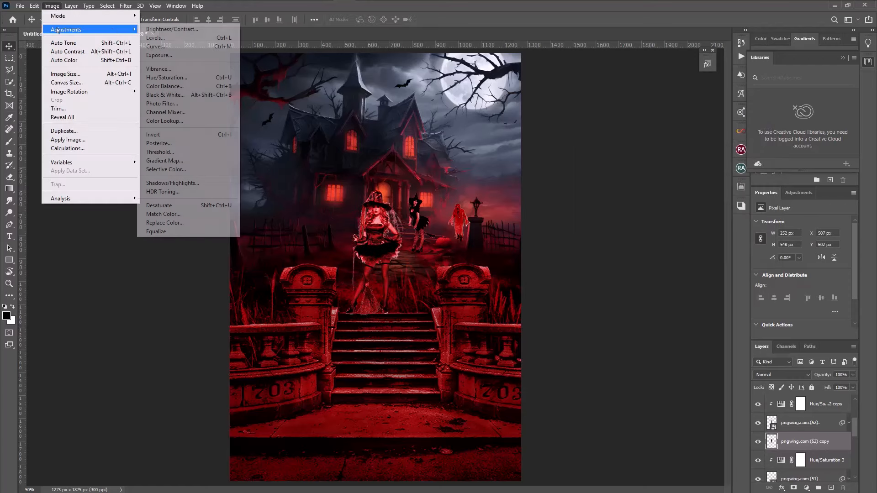
mouse_move(21, 8)
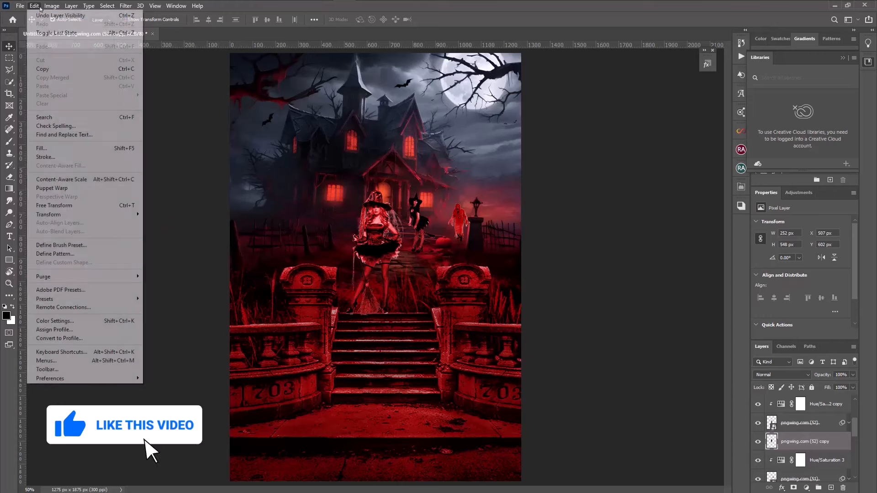
left_click(41, 206)
right_click(381, 228)
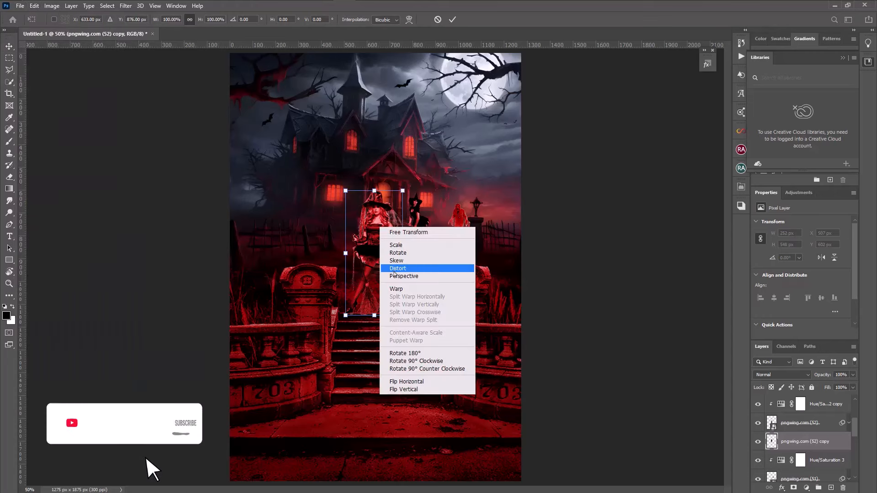
left_click(397, 269)
left_click_drag(374, 190, 360, 435)
key("Return")
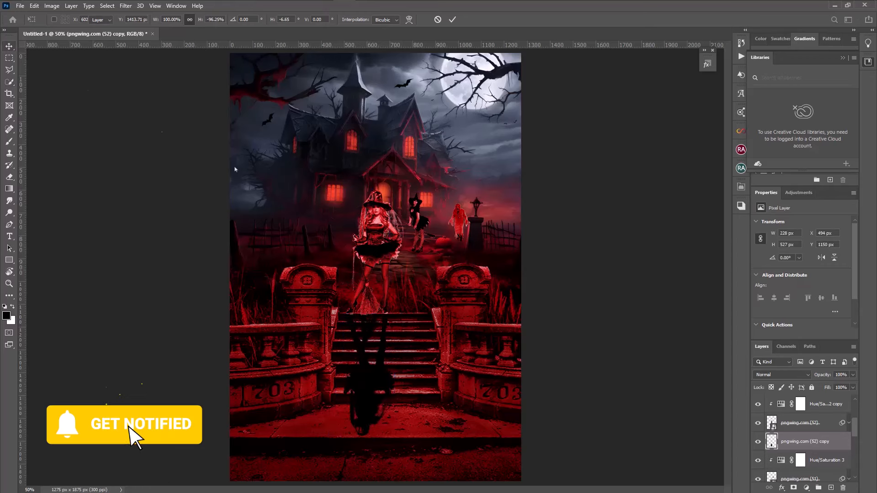
Step: Soften the witch's cast shadow with a Gaussian Blur and lower its opacity to about 70%
left_click(126, 6)
mouse_move(146, 109)
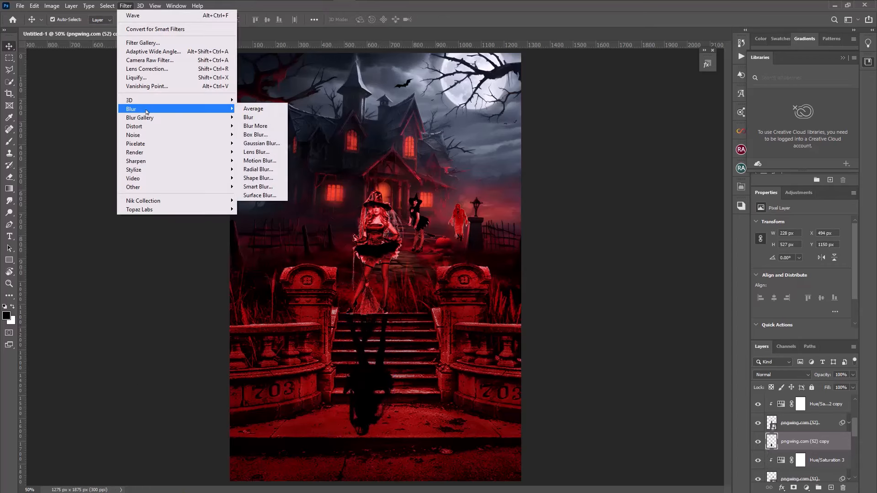
left_click(269, 145)
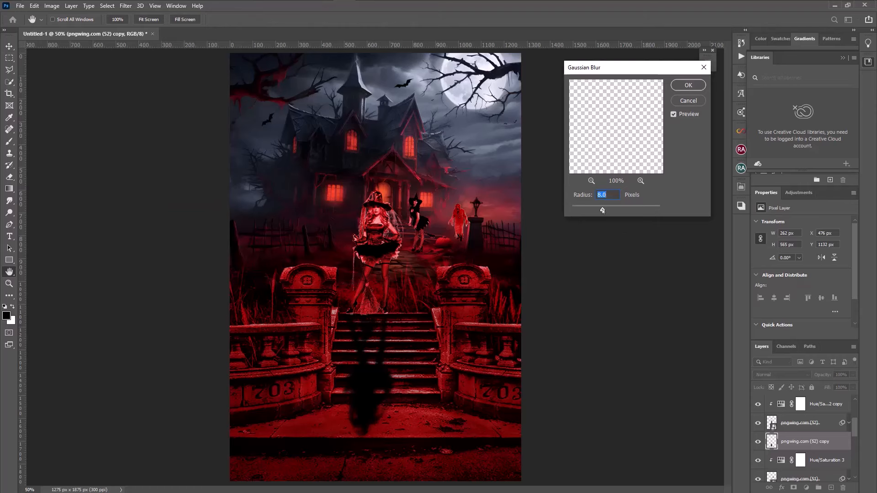
left_click(687, 87)
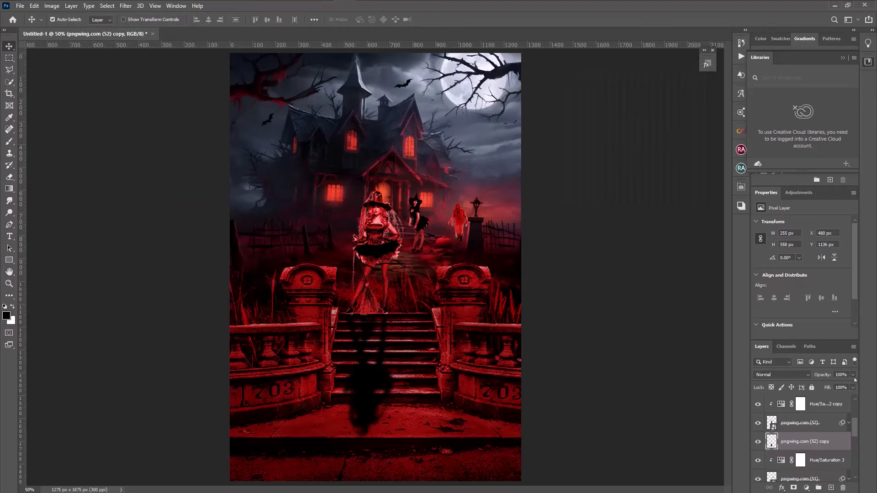
left_click_drag(829, 391, 833, 392)
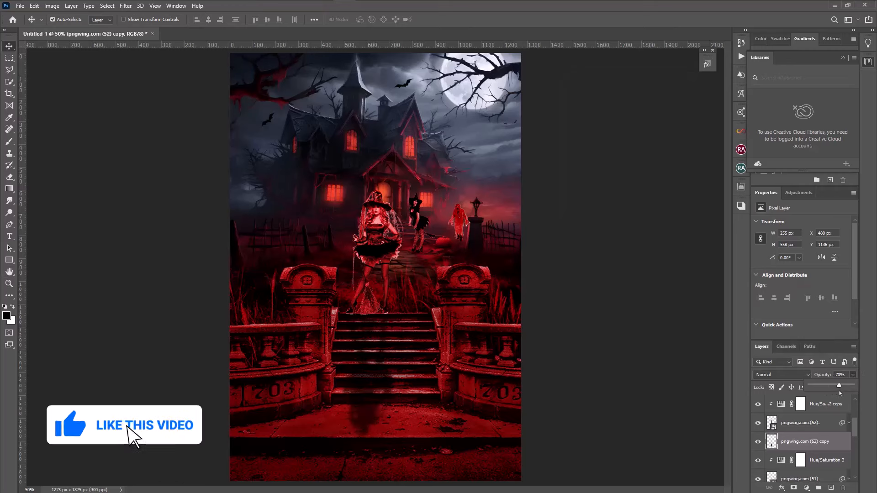
Step: Convert the cast shadow to a smart object, fade its far end with a gradient layer mask, and set its opacity to 75%
right_click(806, 441)
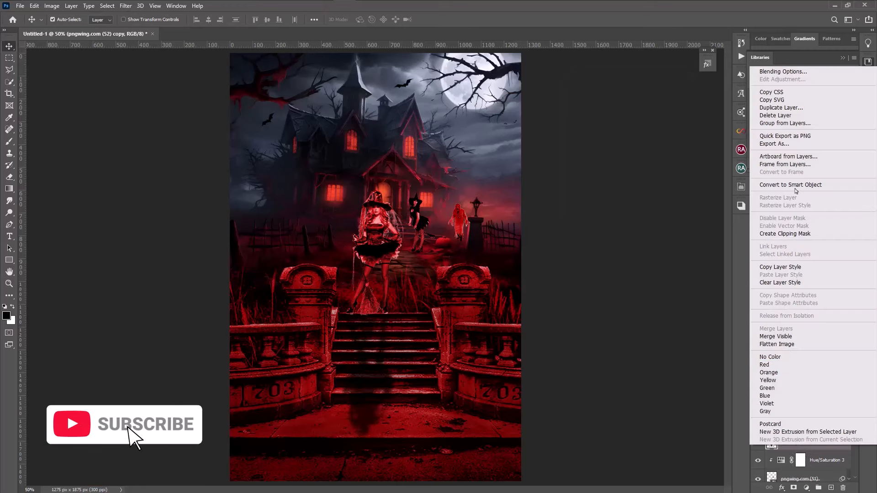
left_click(796, 185)
left_click(9, 260)
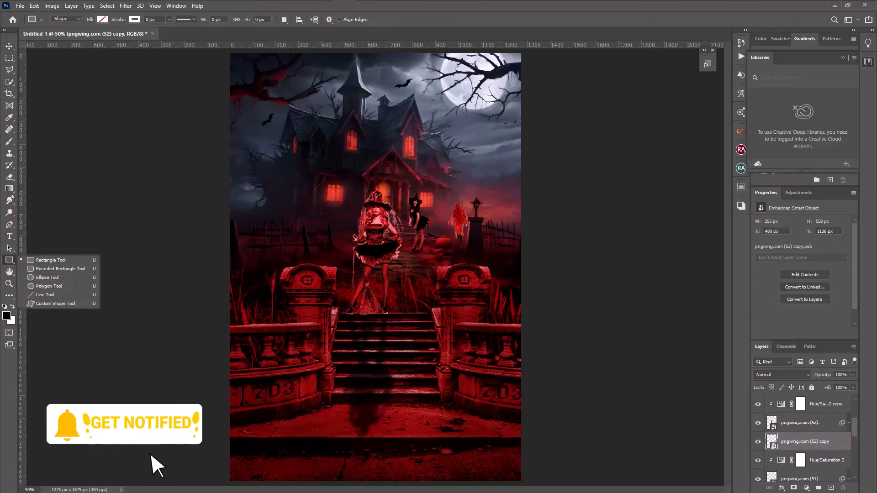
key("g")
left_click(795, 488)
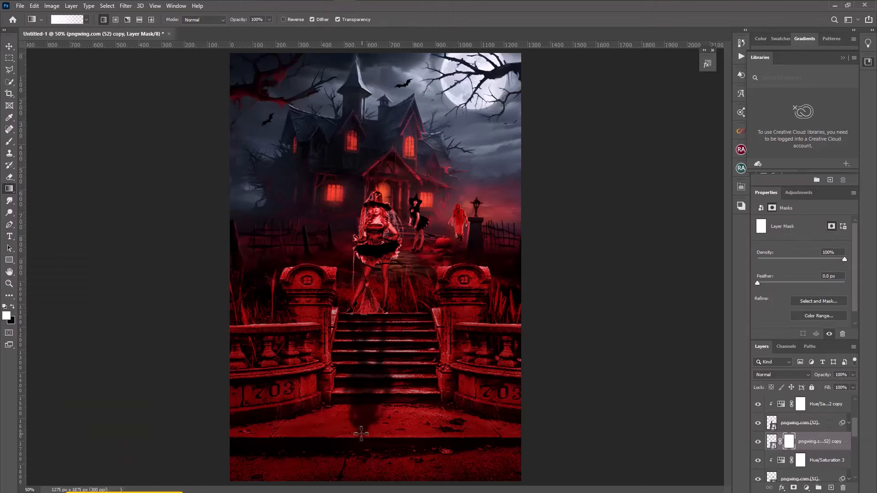
key("x")
key("v")
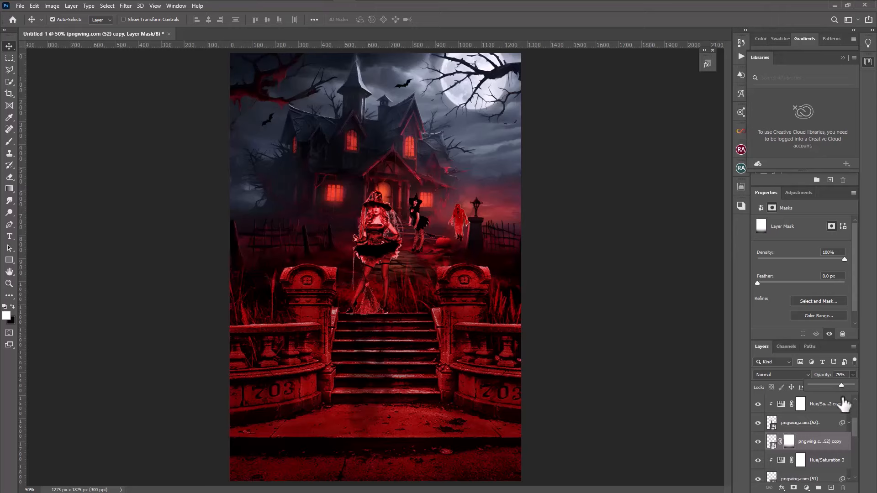
Step: Place pngwing.com (35).png behind the left balustrade and colorize the figure red with a clipped Hue/Saturation adjustment at Saturation 67
left_click(838, 444)
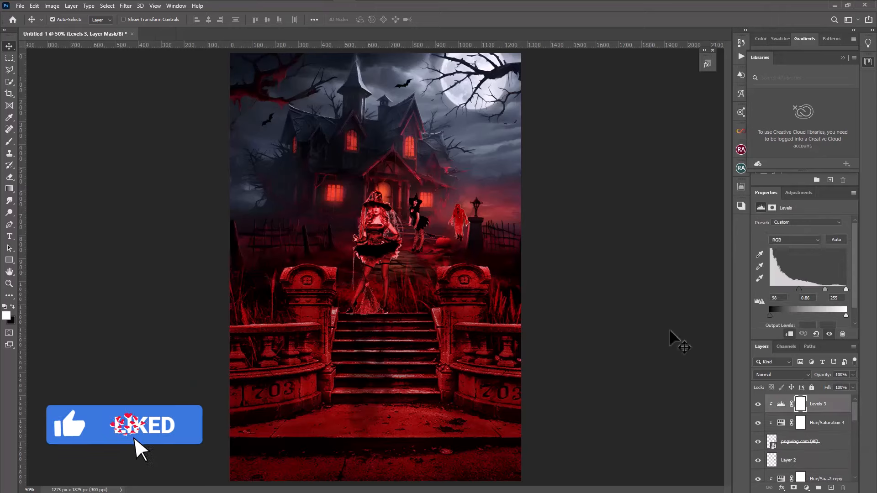
left_click(20, 5)
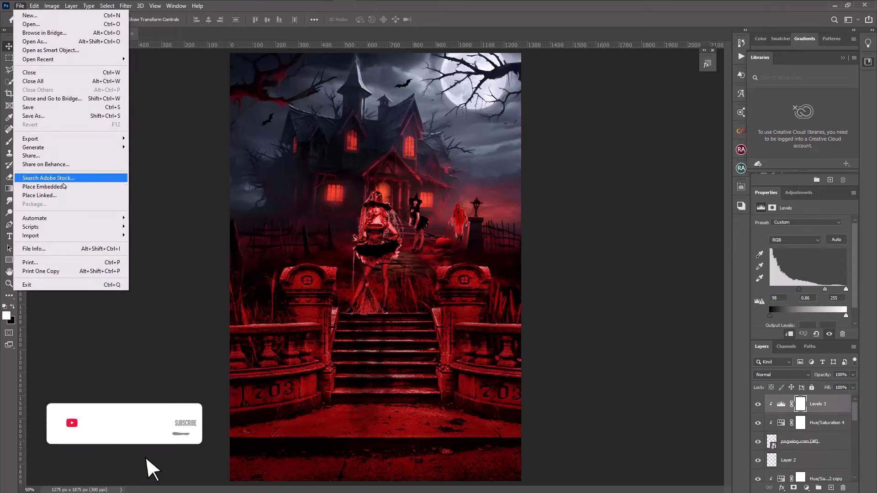
left_click(42, 187)
left_click(346, 98)
left_click(646, 405)
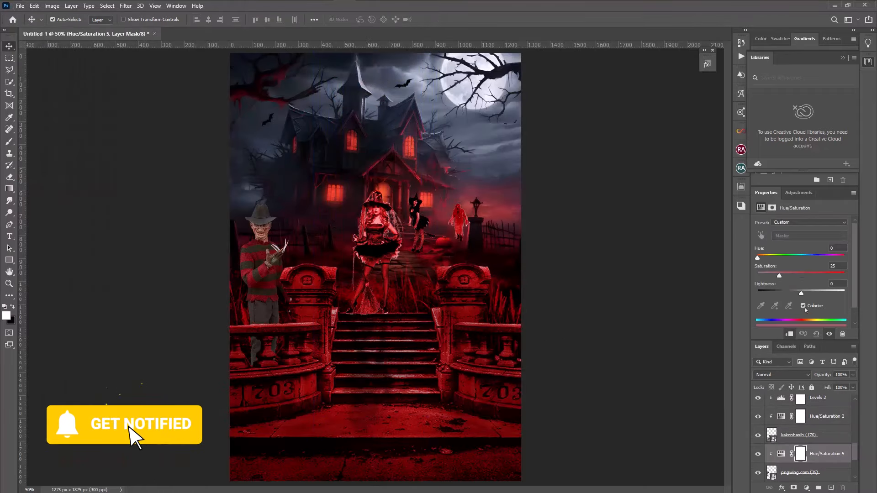
left_click_drag(779, 275, 815, 279)
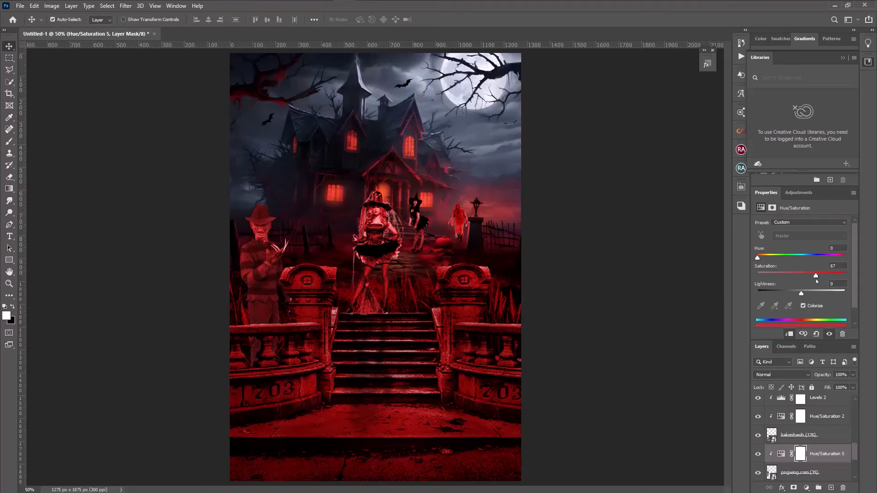
Step: Clip a Levels adjustment to the figure in the striped sweater with input levels 46, 1.28 and 218
left_click(806, 488)
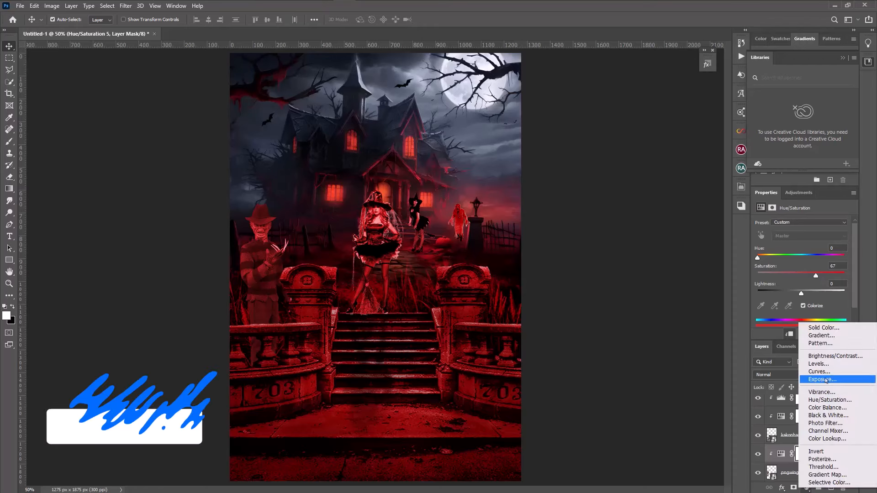
left_click(815, 365)
left_click_drag(770, 290, 835, 290)
left_click_drag(781, 289, 786, 289)
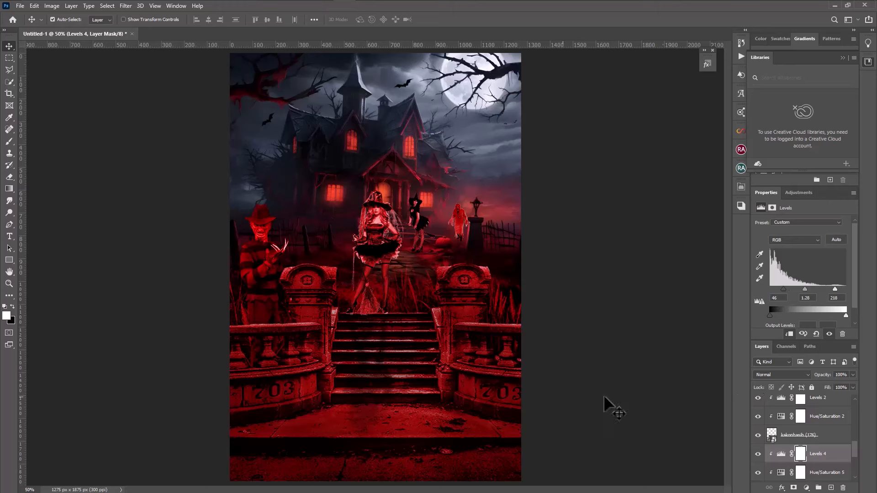
Step: Paint an orange Soft Round glow around the lamp post on new top layers, using Color Dodge and Color Burn at 29% opacity
scroll(845, 462, "up", 5)
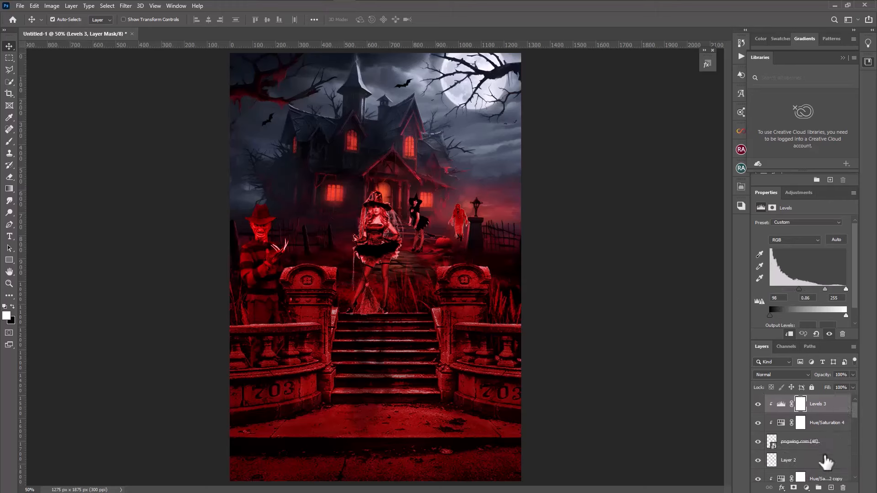
left_click(804, 404)
left_click(782, 374)
left_click(777, 348)
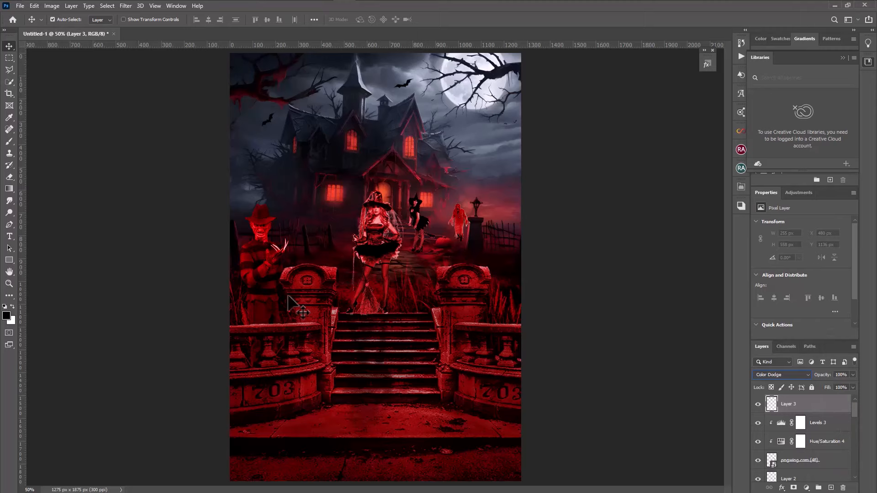
left_click(12, 142)
key("x")
right_click(249, 238)
left_click(304, 227)
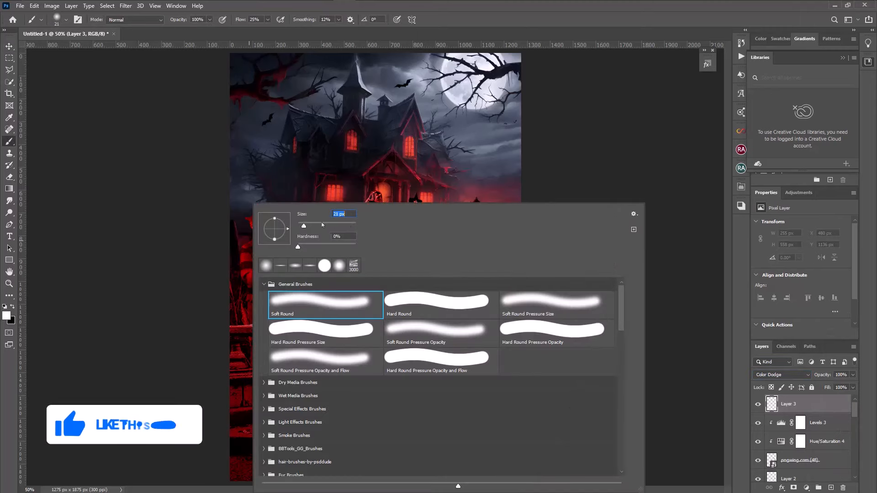
left_click(9, 316)
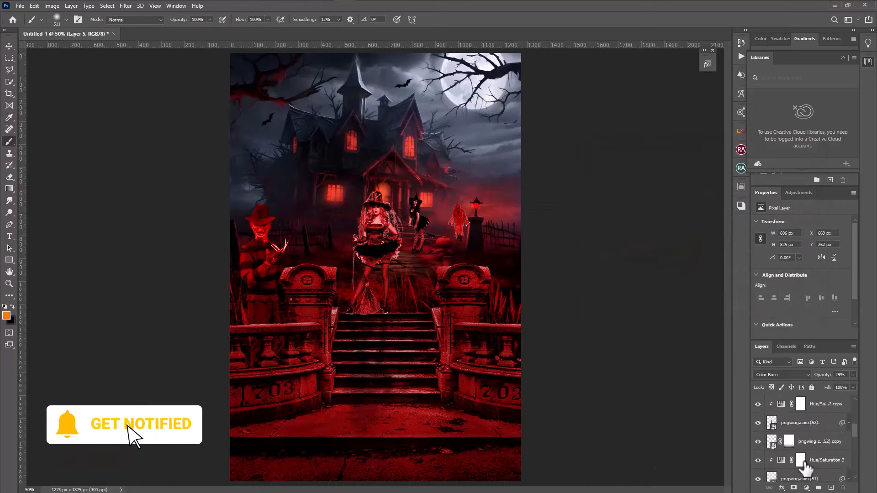
Step: Place the flaming pumpkin pngwing.com (19).png, shrink it onto the left stone pillar, and put a copy on the right pillar
left_click(21, 6)
left_click(51, 186)
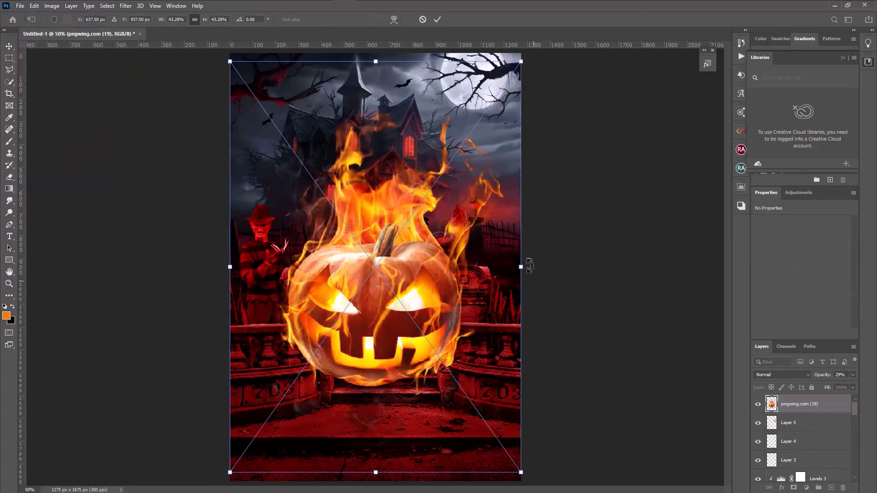
left_click_drag(400, 270, 304, 248)
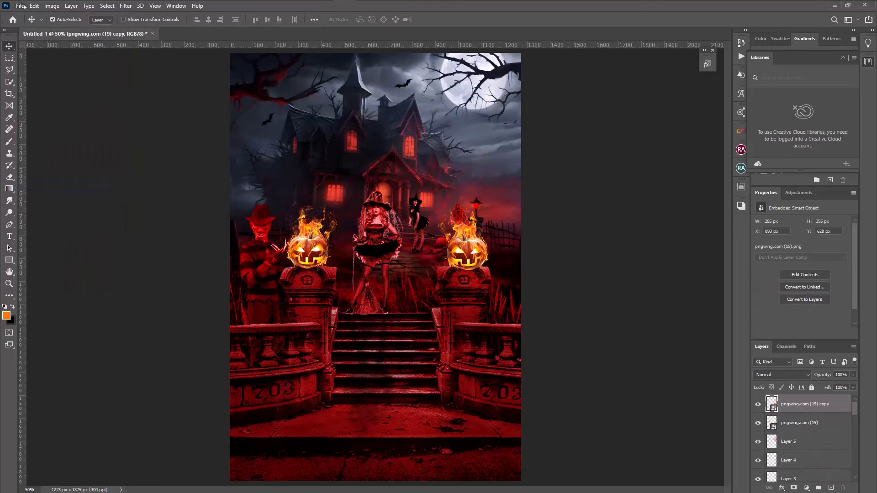
Step: Place the rolling-smoke image, enlarge it to about 17% scale across the lower part of the flyer, and set its blend mode to Screen
left_click(20, 5)
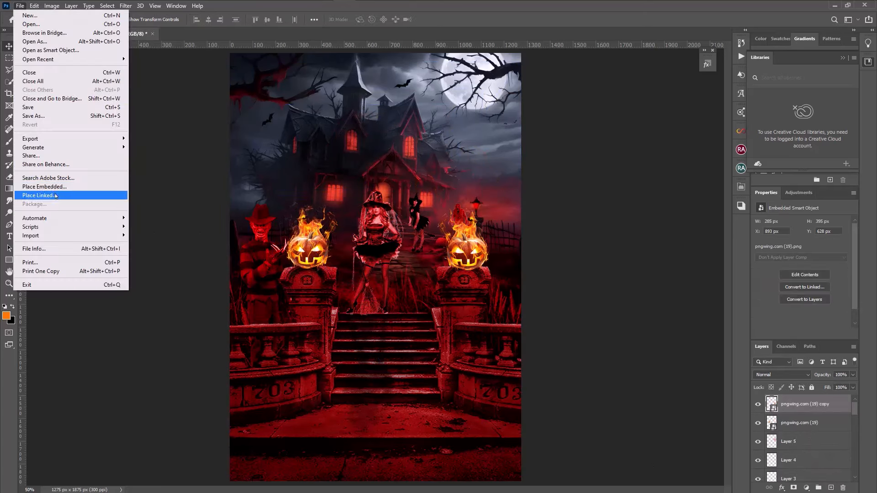
left_click(50, 186)
left_click(645, 105)
left_click(656, 406)
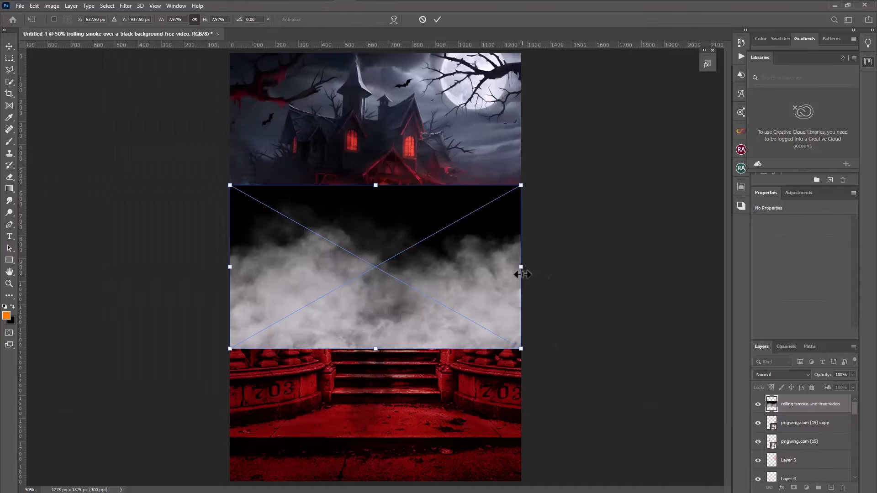
left_click_drag(522, 267, 863, 335)
left_click_drag(677, 345, 448, 414)
key("Return")
left_click(782, 375)
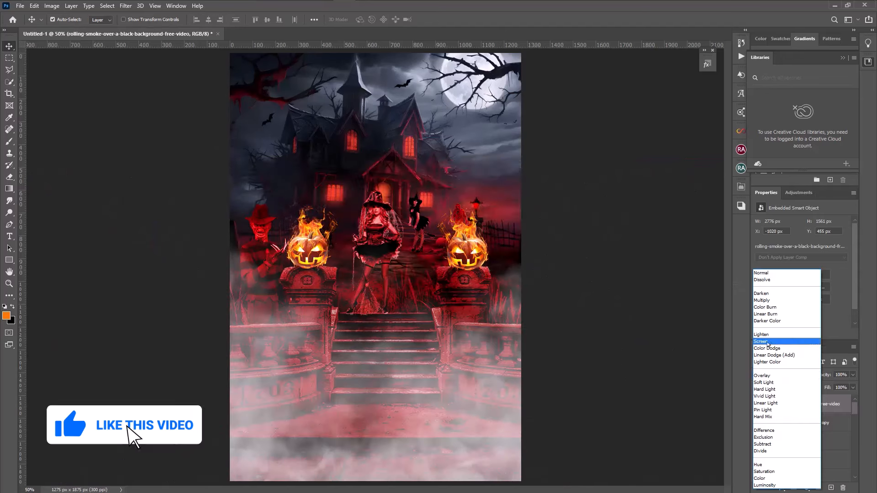
left_click(760, 341)
Step: Raise the smoke layer slightly over the staircase and lower its opacity to 63%
left_click(34, 6)
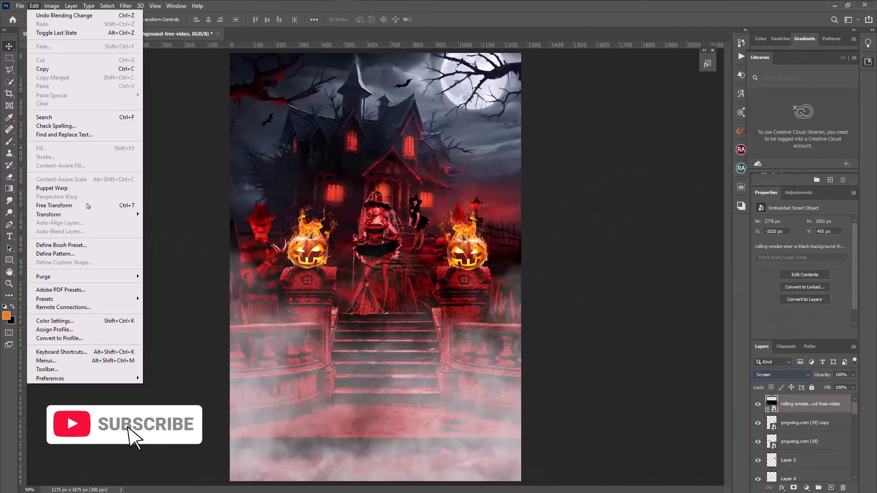
left_click(87, 205)
left_click_drag(491, 379, 498, 356)
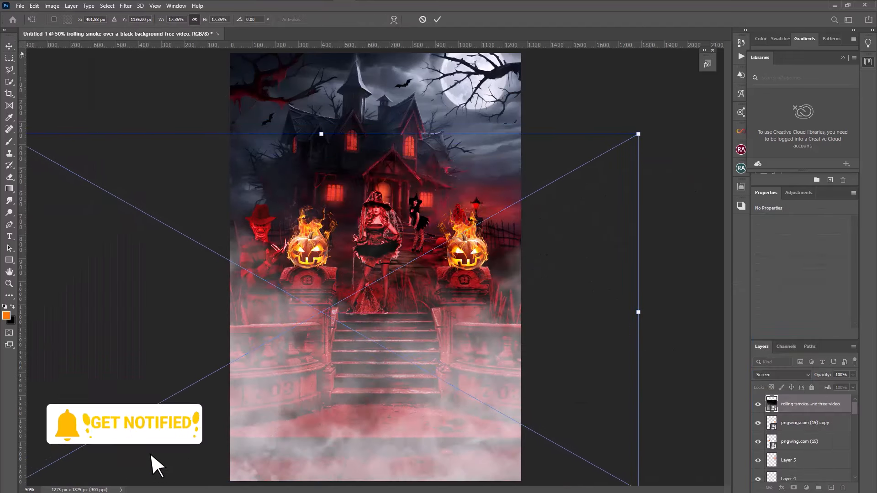
key("Return")
left_click(853, 375)
left_click_drag(853, 386, 836, 386)
Step: Add the ready-made text groups PRESENTS, DATE AND SPECIALS, Social Networks and CLUB ADRESS INFO to the flyer
left_click(20, 5)
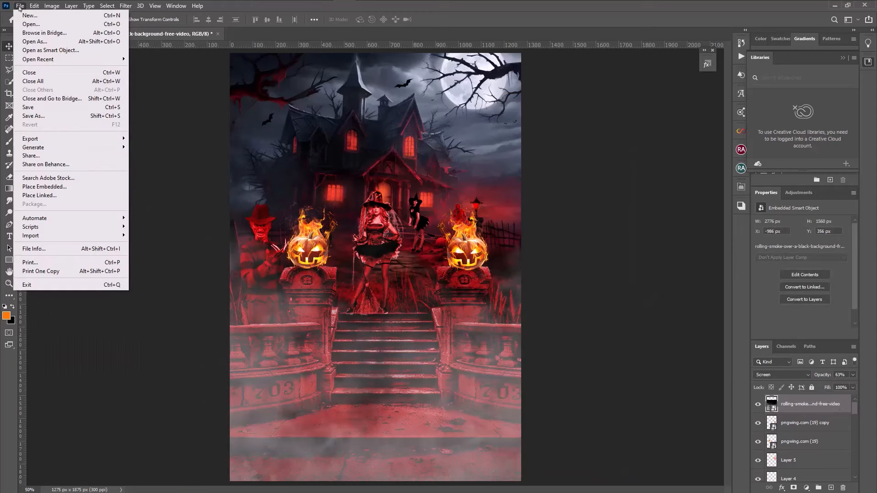
left_click(747, 381)
key("ctrl+v")
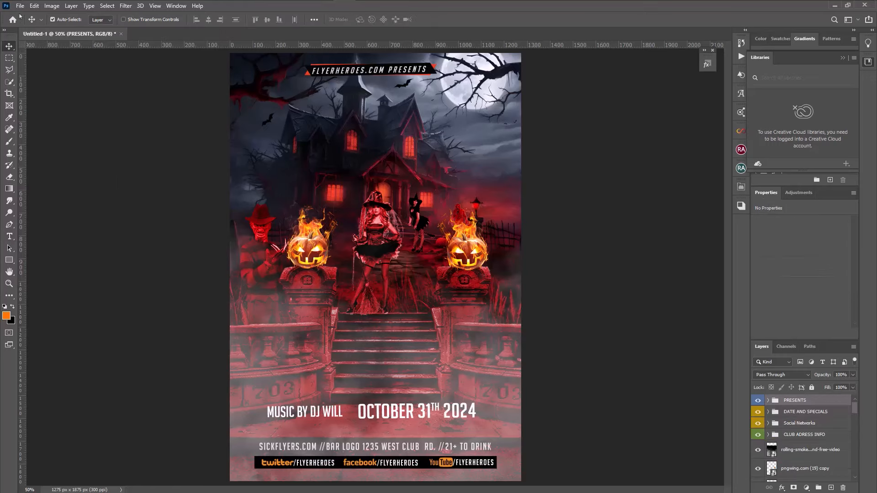
Step: Open Halloween Text Effect.psd and bring its 3D Text Effect group into the flyer over the staircase
left_click(20, 5)
left_click(28, 25)
left_click(148, 103)
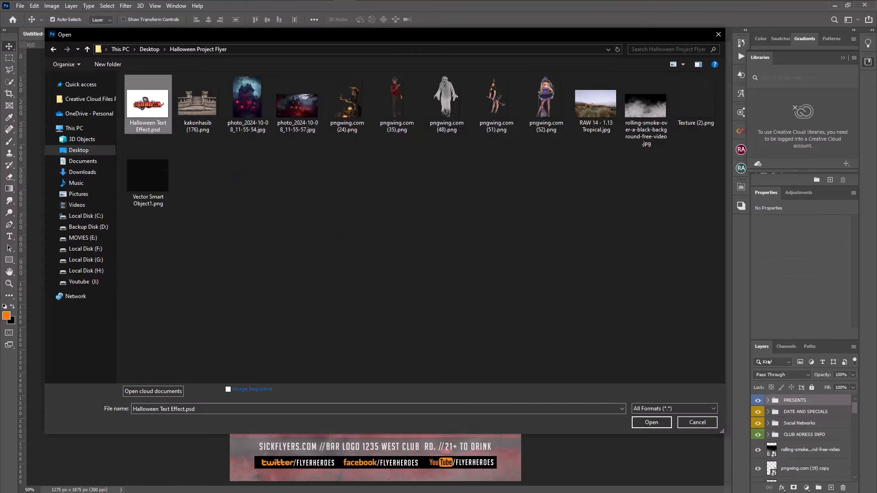
left_click(650, 423)
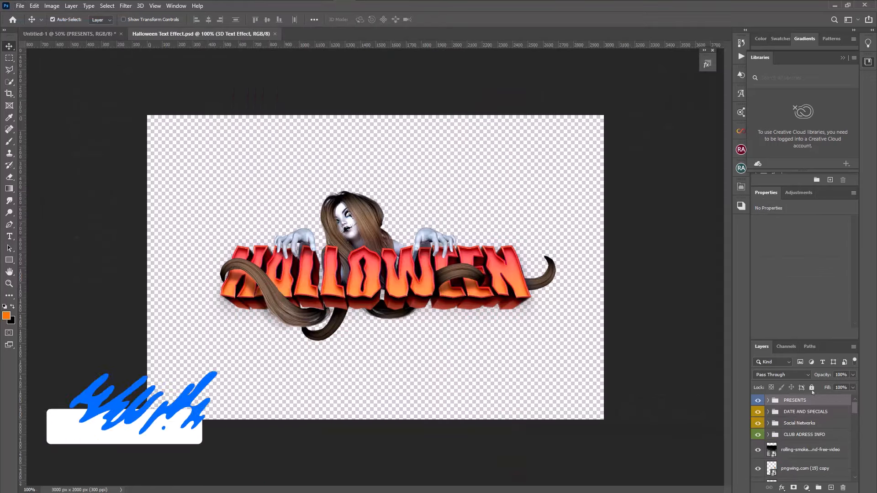
left_click_drag(797, 401, 395, 280)
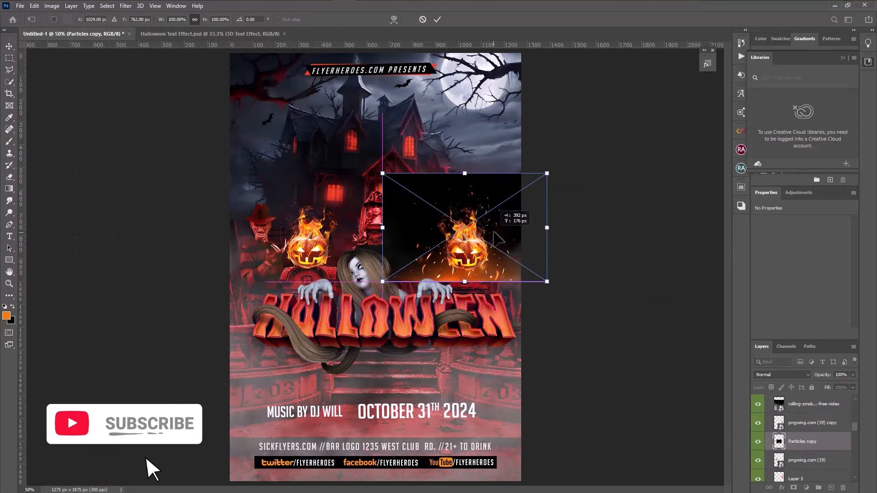
Step: Position the fire particles image over the pumpkin on the right pillar and set its blend mode to Screen
left_click_drag(498, 238, 496, 229)
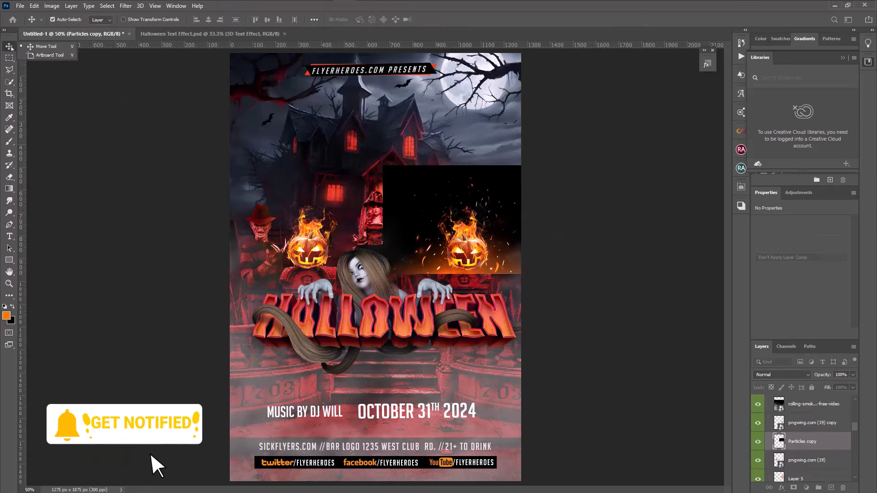
key("Return")
left_click(782, 374)
left_click(773, 343)
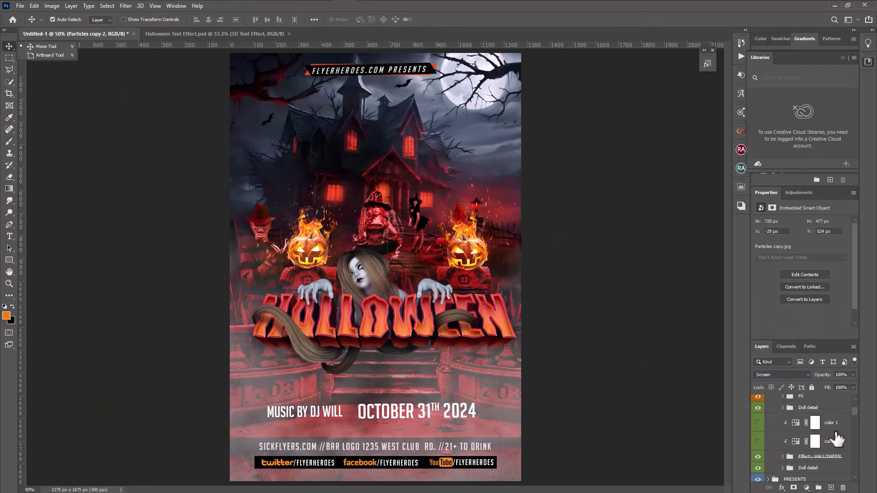
Step: Open the HALLOWEEN title's smart object contents, duplicate its text layer, and change the copy's text to PARTY
scroll(834, 432, "down", 3)
scroll(836, 434, "up", 4)
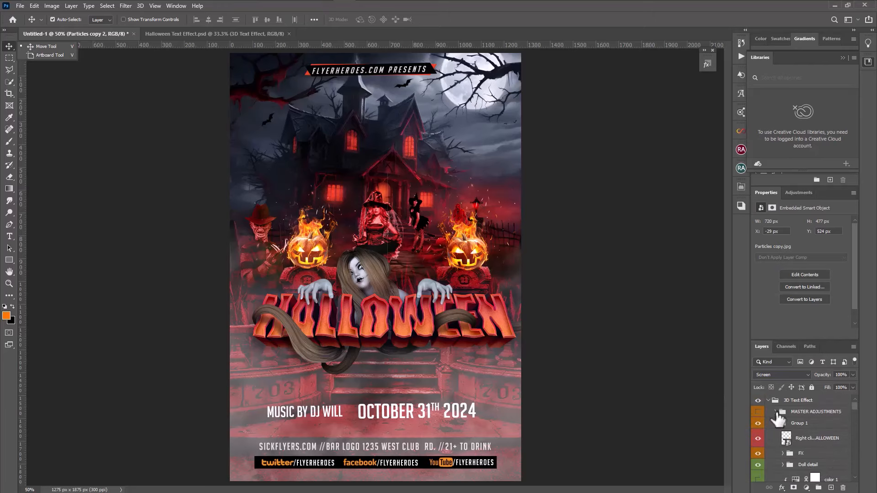
double_click(786, 439)
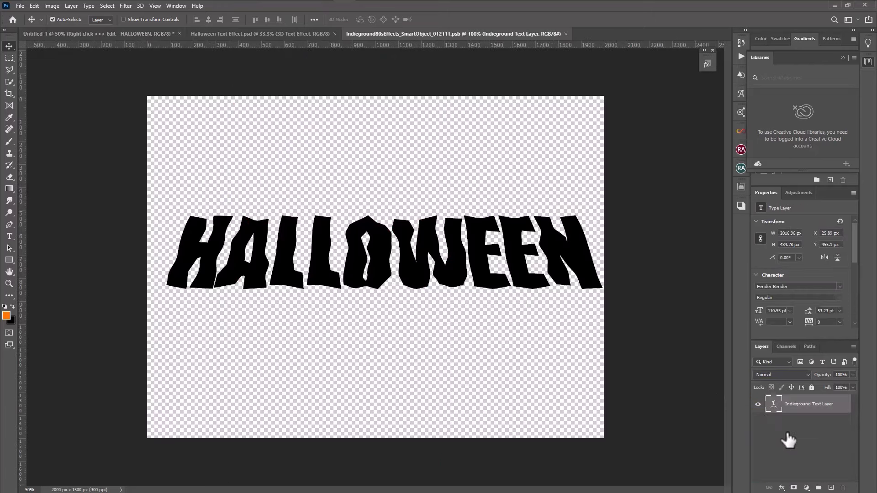
left_click_drag(813, 414, 816, 419)
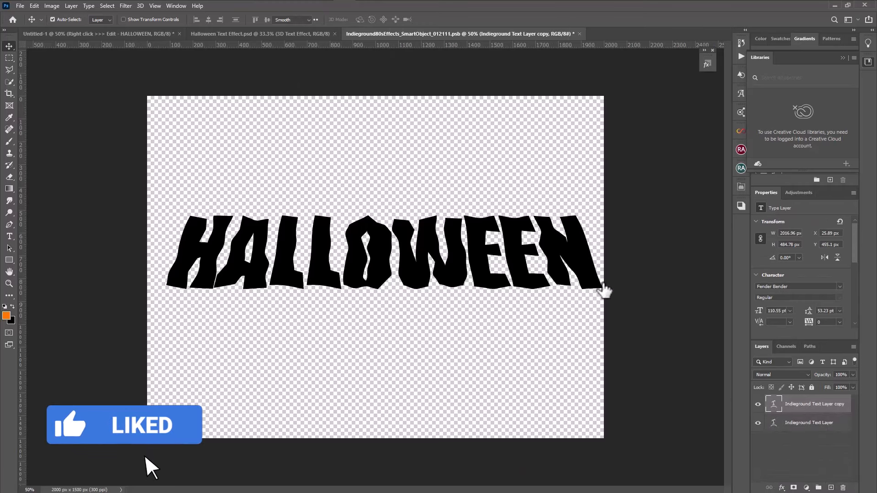
double_click(773, 404)
key("BackSpace")
type("PART")
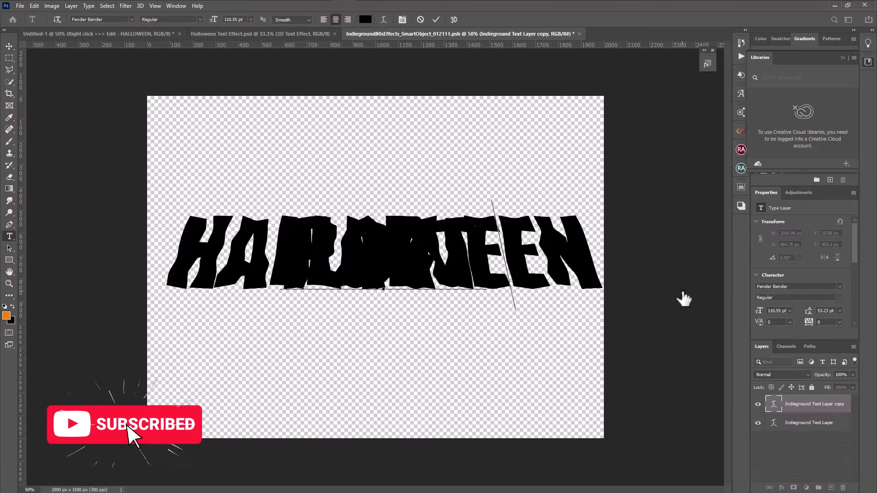
type("Y")
Step: Place the PARTY text at 89.57 pt below the right half of HALLOWEEN and save the smart object back into the flyer
left_click(9, 46)
left_click_drag(460, 283, 457, 340)
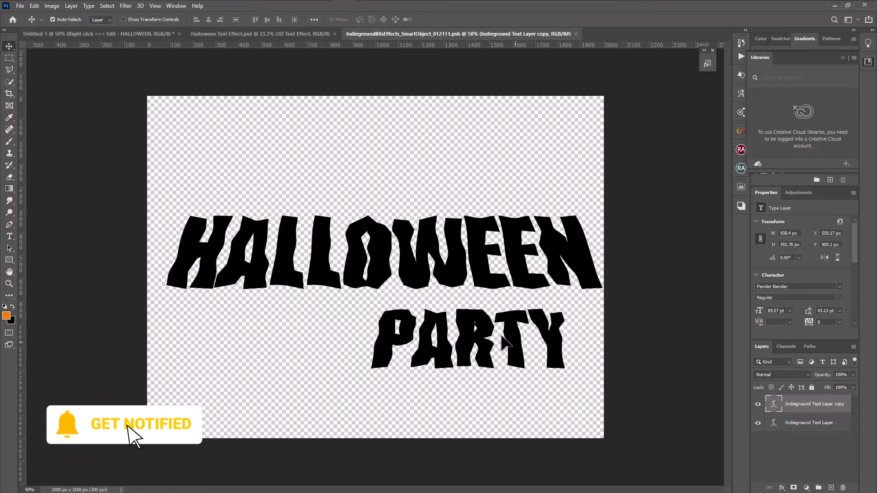
key("ctrl+w")
key("Return")
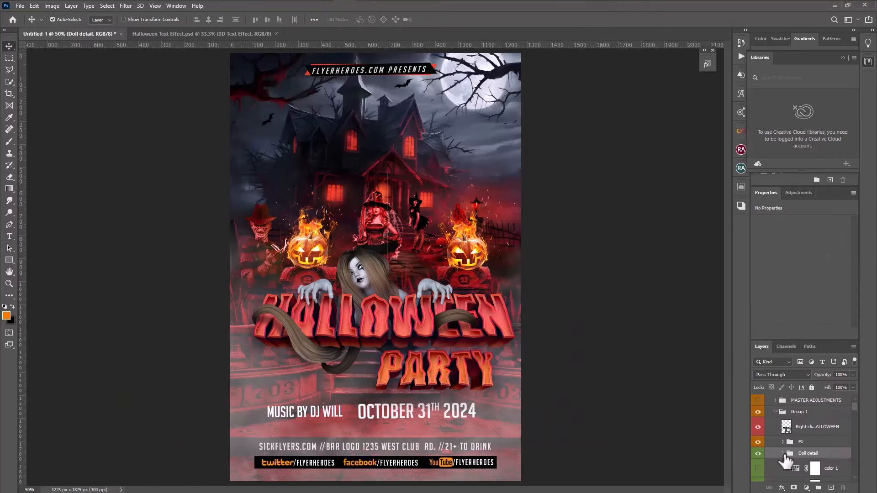
left_click(758, 453)
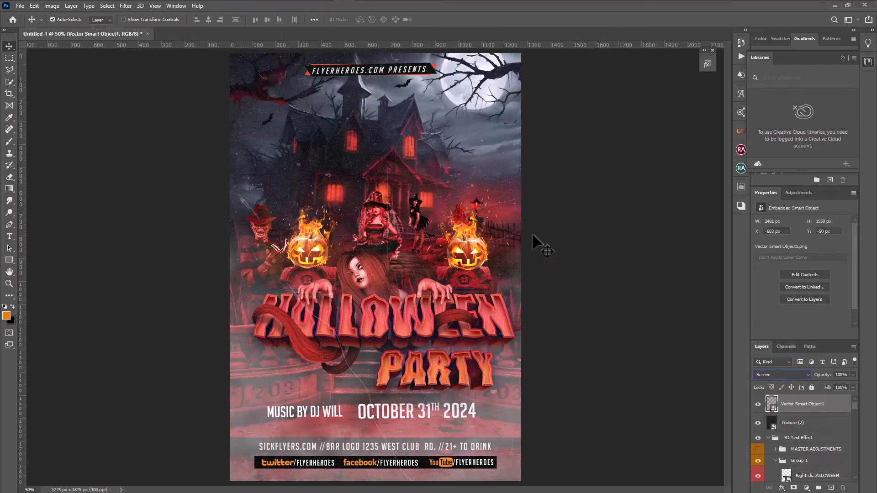
Step: Examine the flyer's figures, flaming pumpkins, title and texture overlays at 100%, and return to the full-page view
key("z")
left_click(446, 234)
left_click(446, 233)
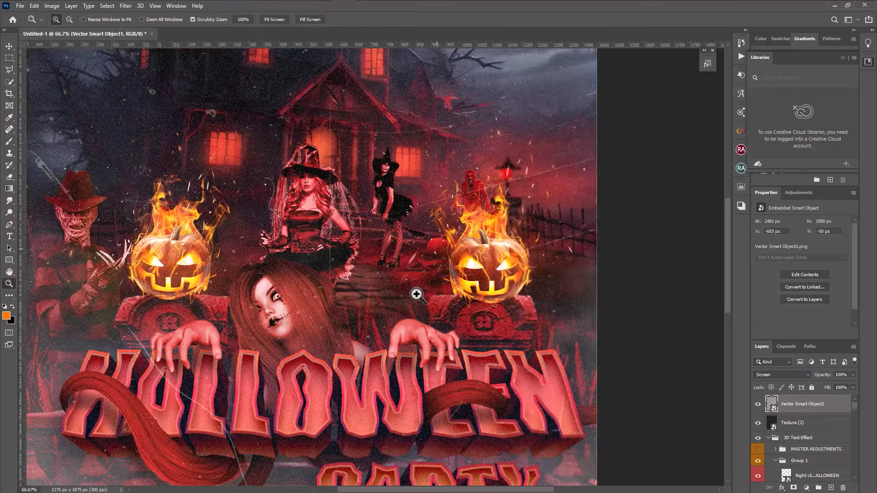
scroll(424, 297, "up", 2)
left_click_drag(540, 490, 514, 490)
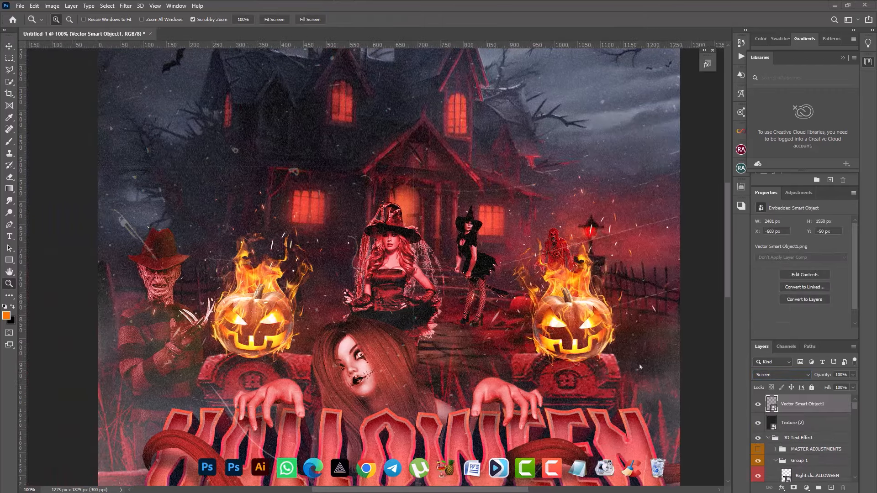
scroll(699, 316, "down", 2)
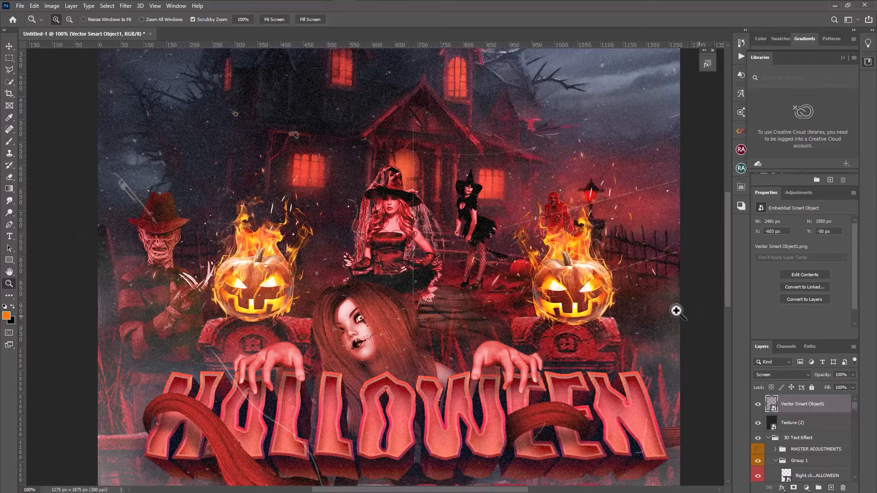
key("ctrl+0")
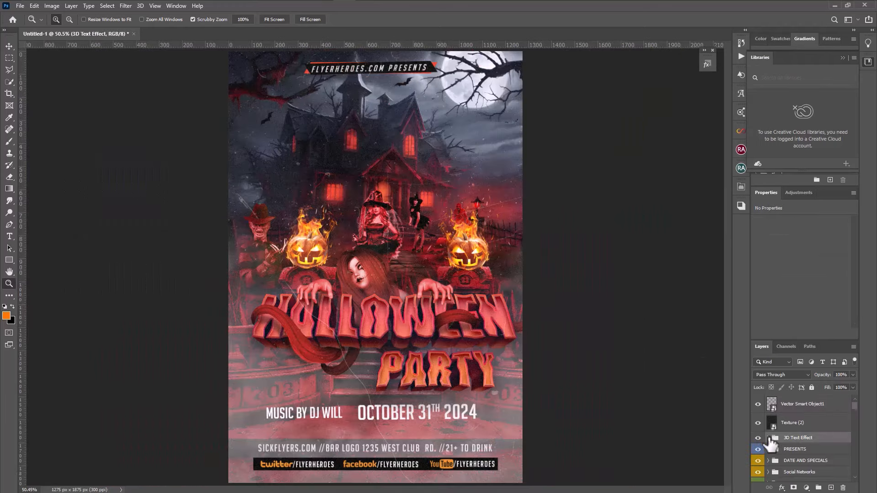
mouse_move(418, 3)
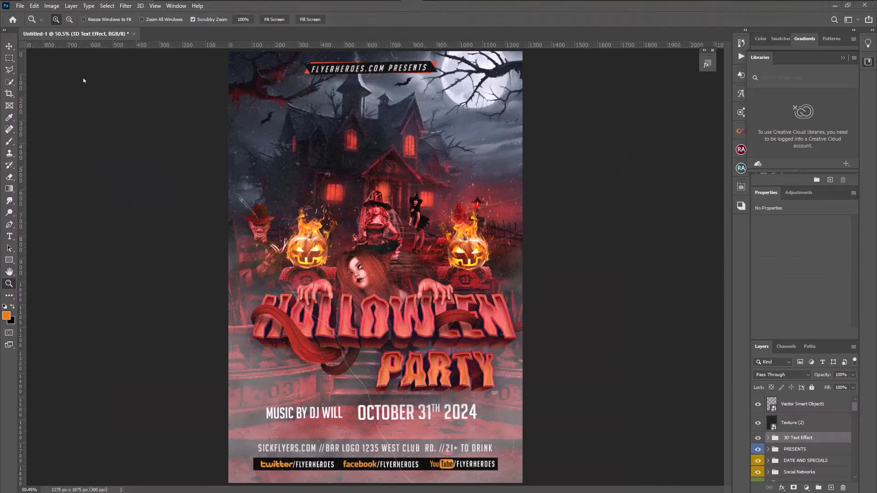